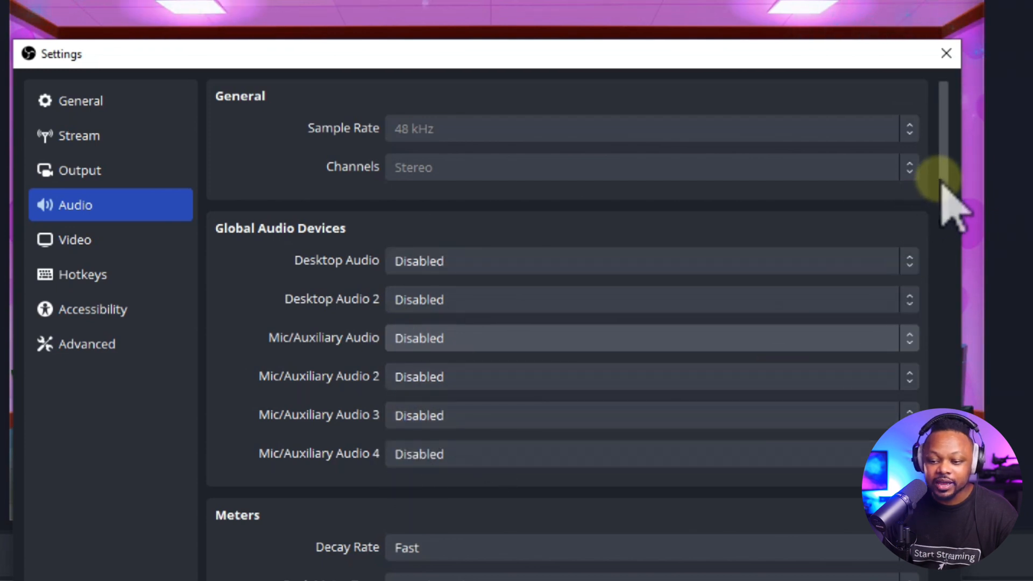
Review the global audio device assignments and confirm the audio settings
mouse_move(943, 203)
mouse_down()
mouse_move(945, 293)
mouse_move(935, 214)
mouse_up()
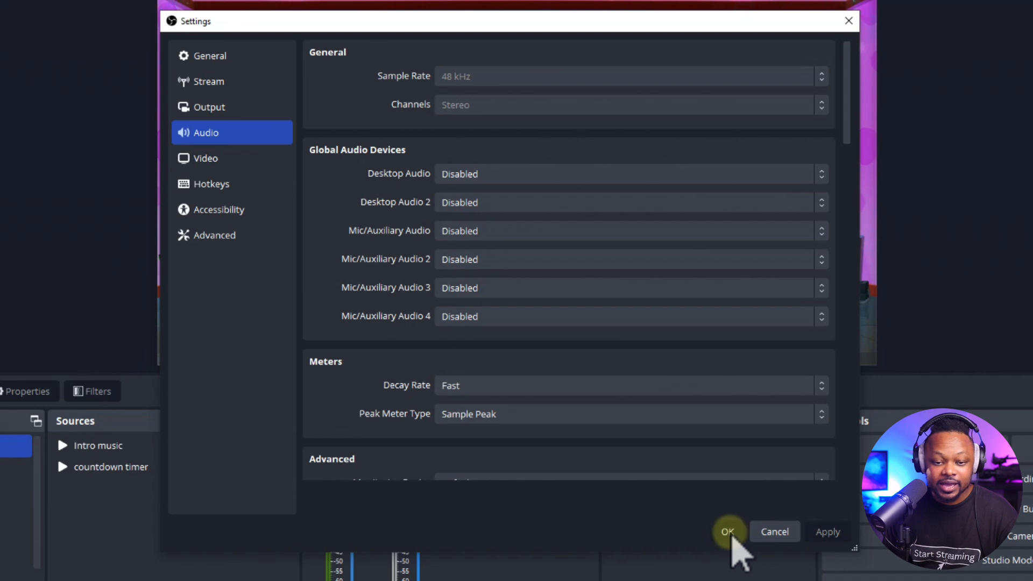
click(728, 532)
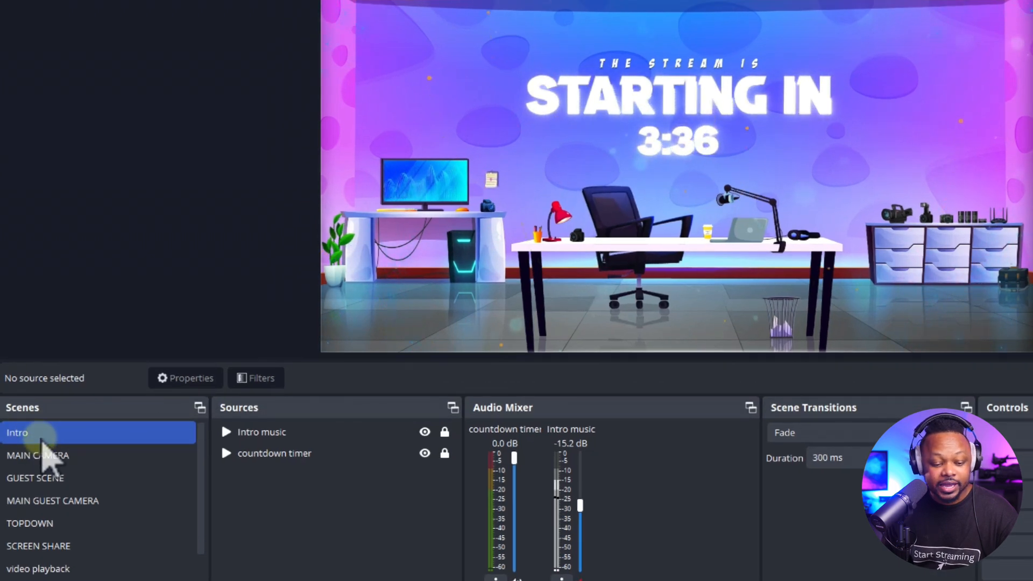
Select the Intro music source in the Intro scene and look at the source types available for adding
click(282, 433)
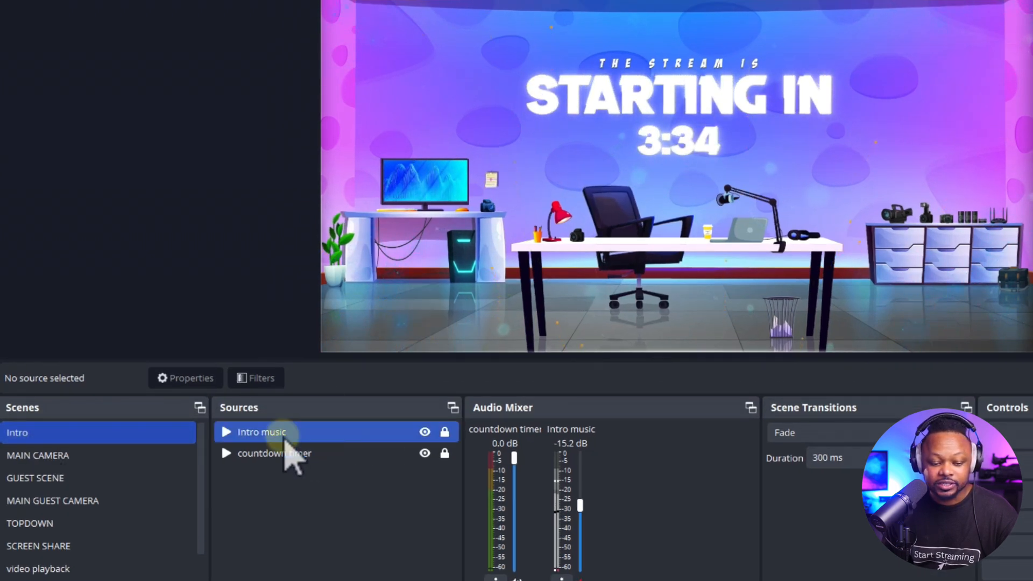
right_click(268, 436)
click(230, 569)
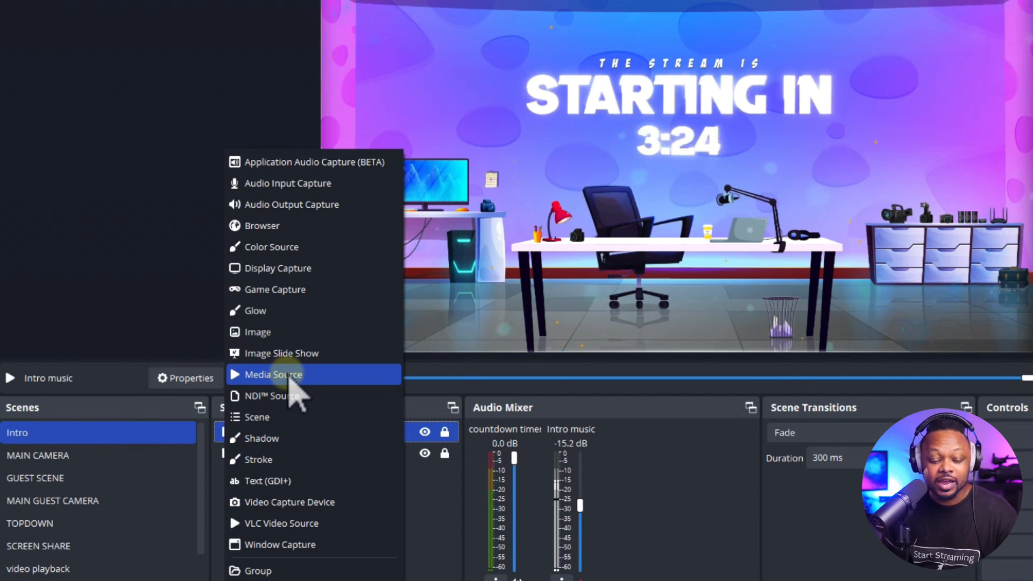
click(222, 437)
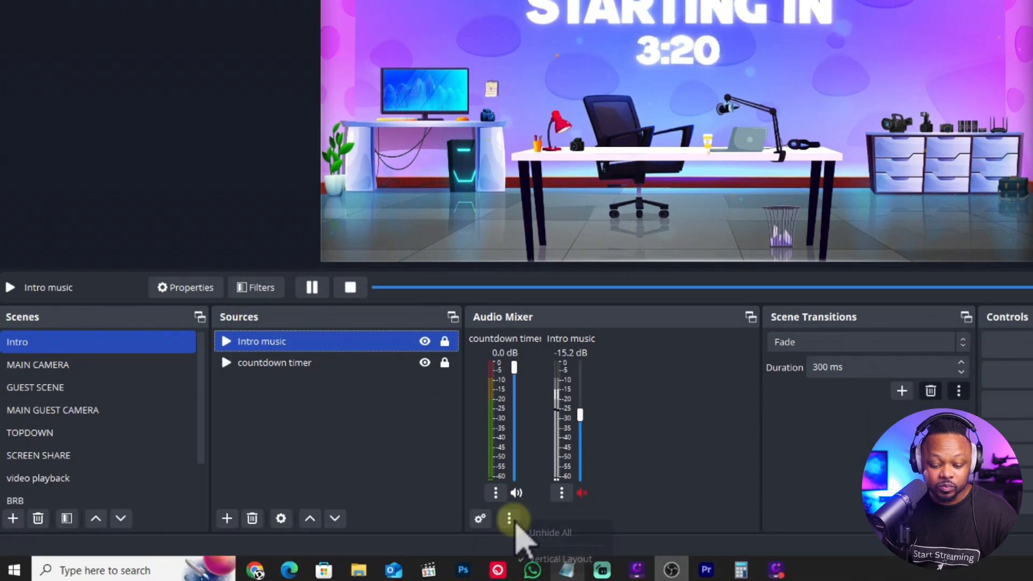
Turn off the audio mixer's vertical layout and widen the mixer area
click(509, 580)
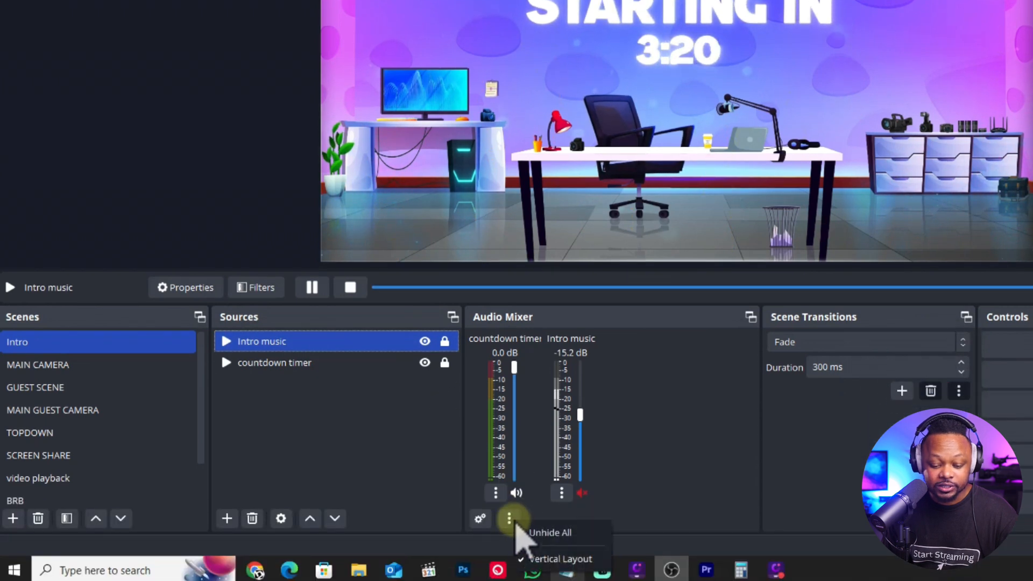
click(536, 560)
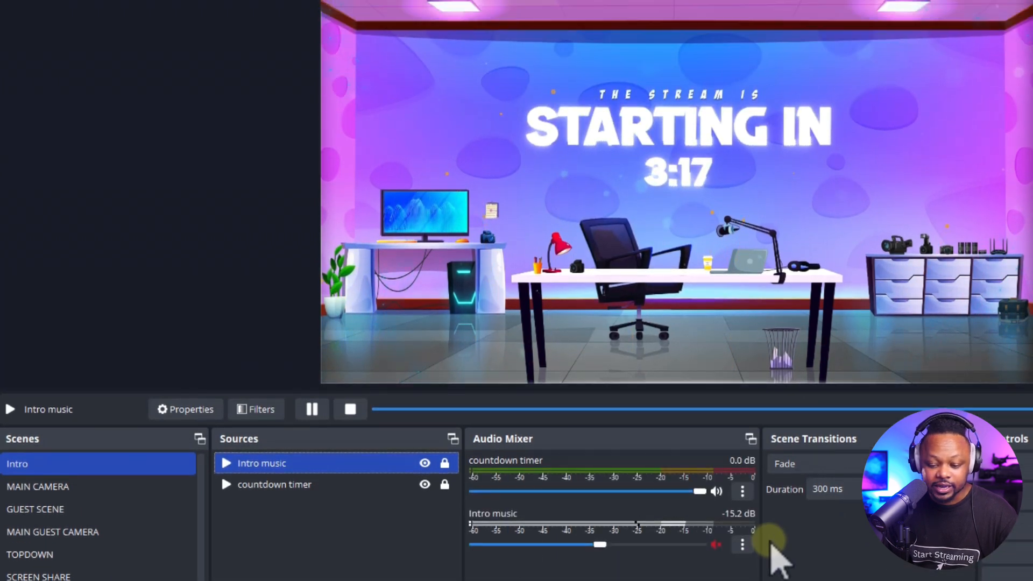
drag(763, 539, 853, 539)
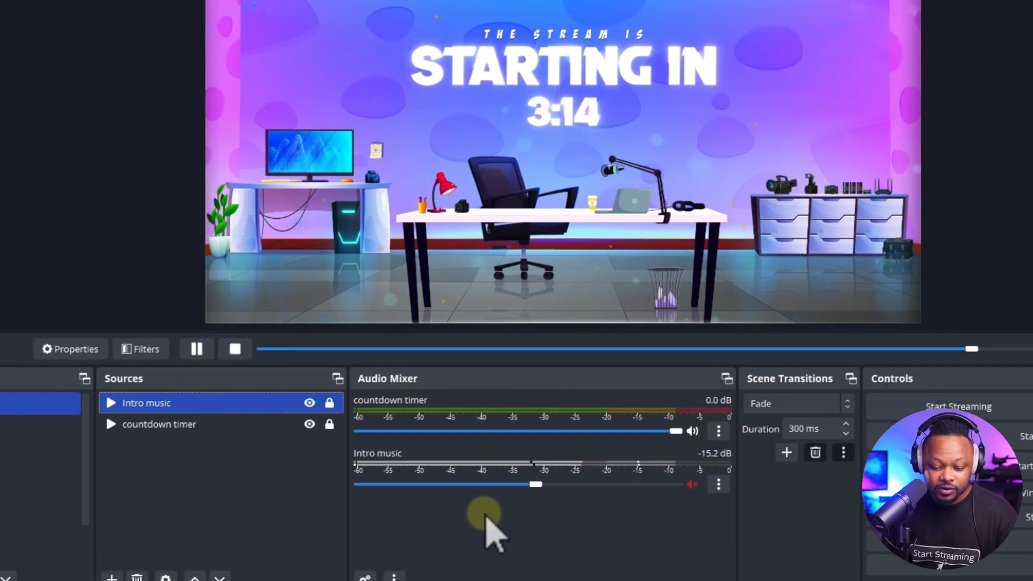
Switch Intro music's audio monitoring to Monitor Off and back to Monitor and Output in the advanced audio properties, and close them
right_click(602, 576)
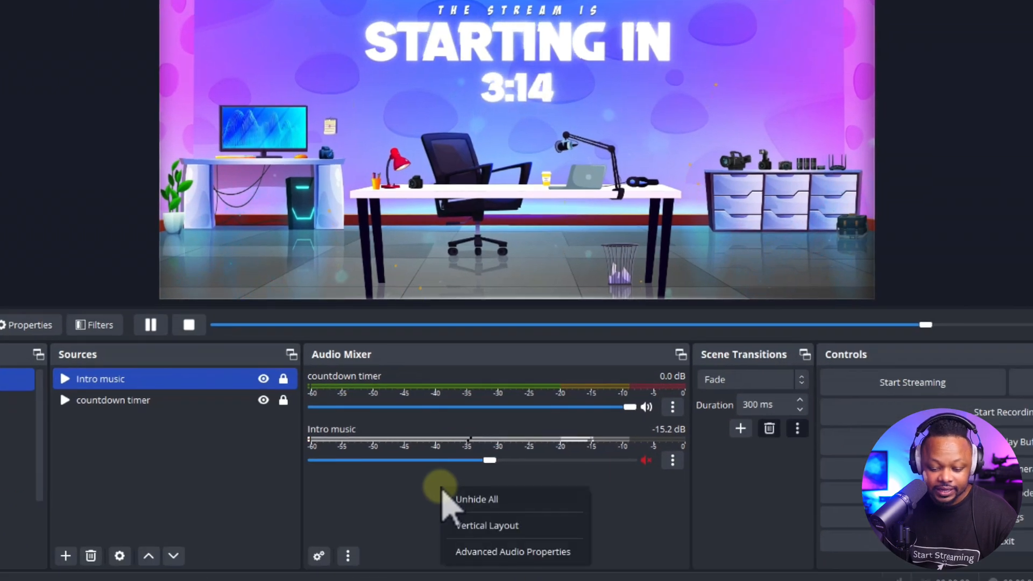
click(511, 554)
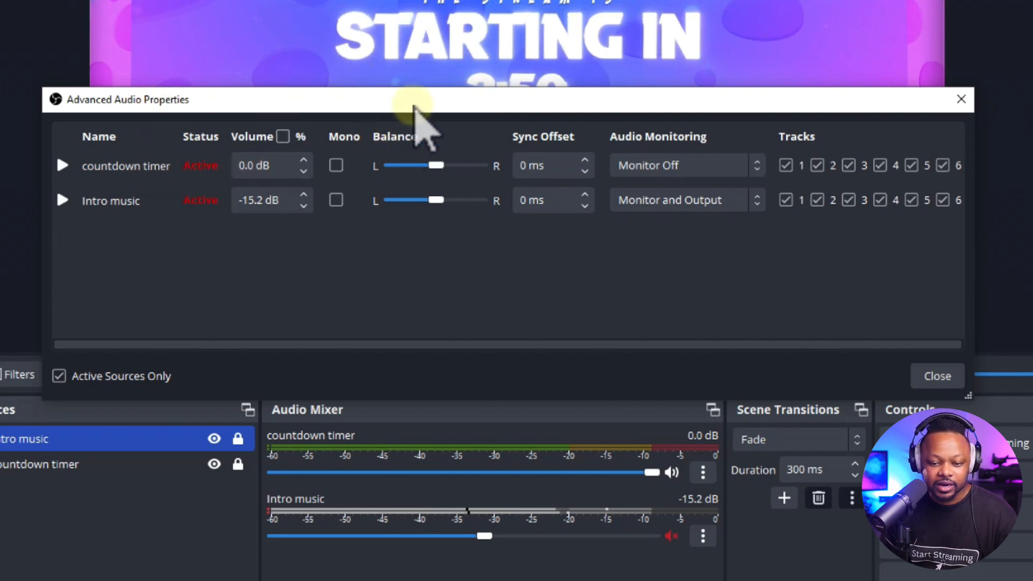
drag(410, 100, 405, 108)
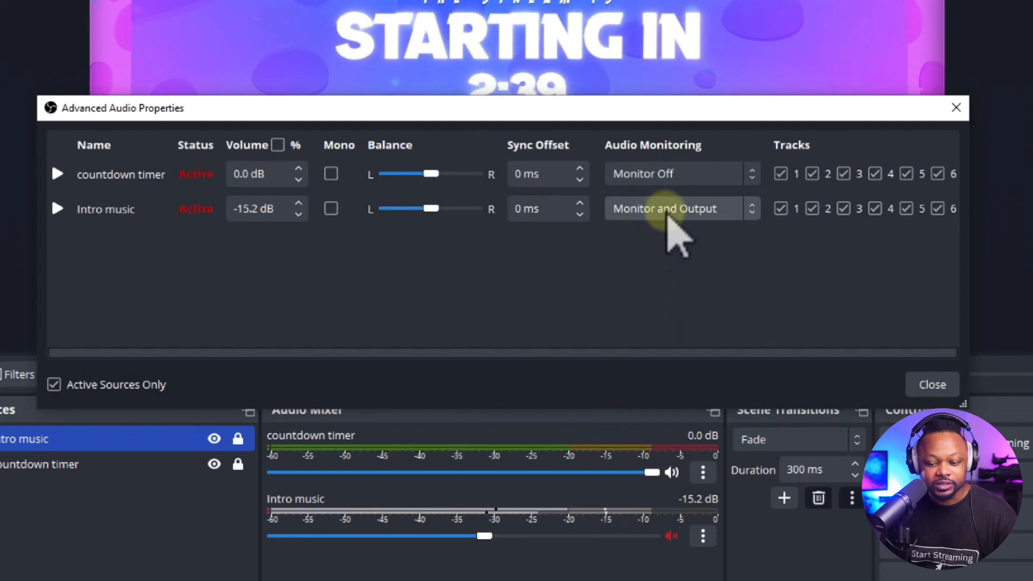
click(667, 211)
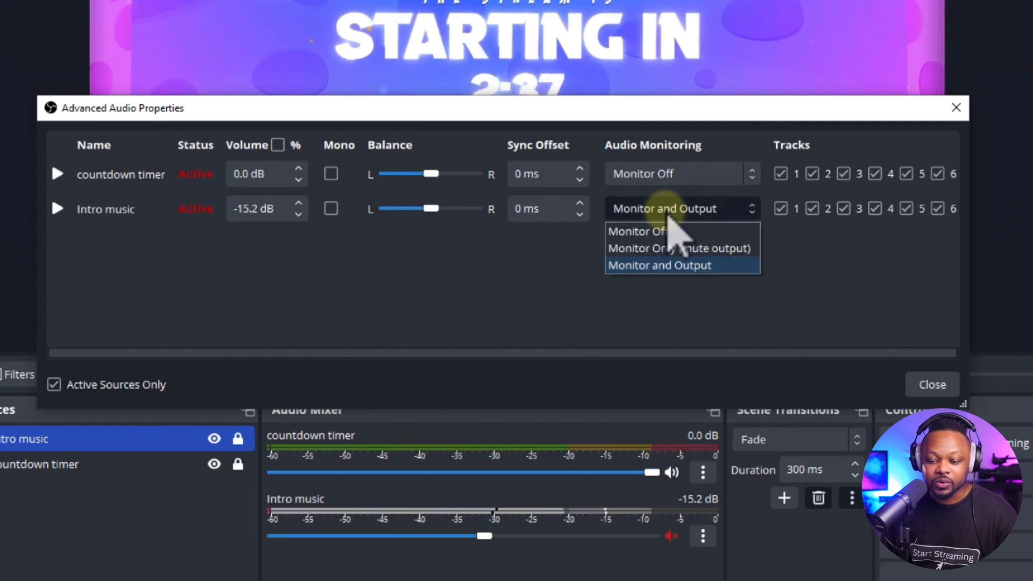
click(652, 232)
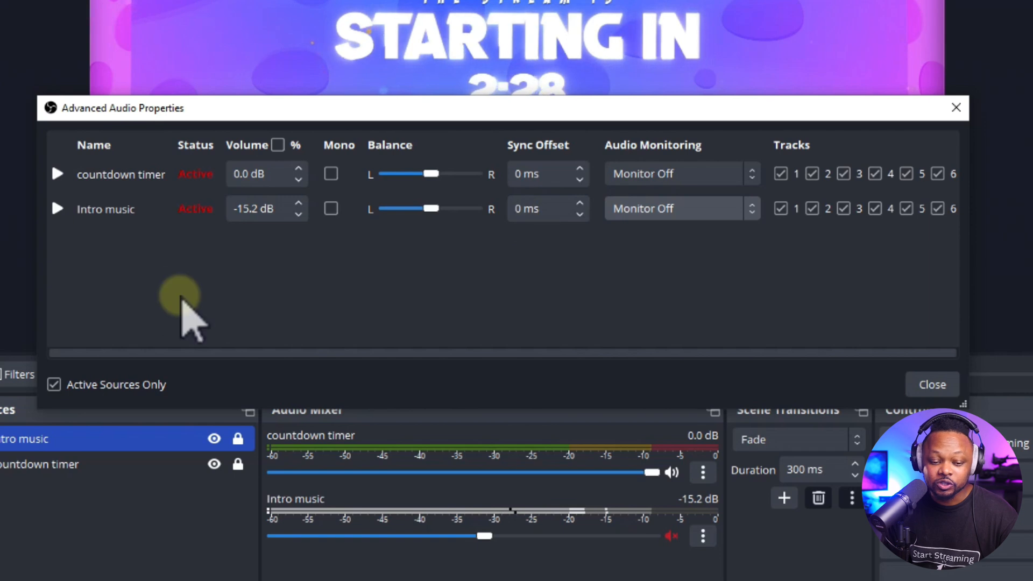
click(663, 215)
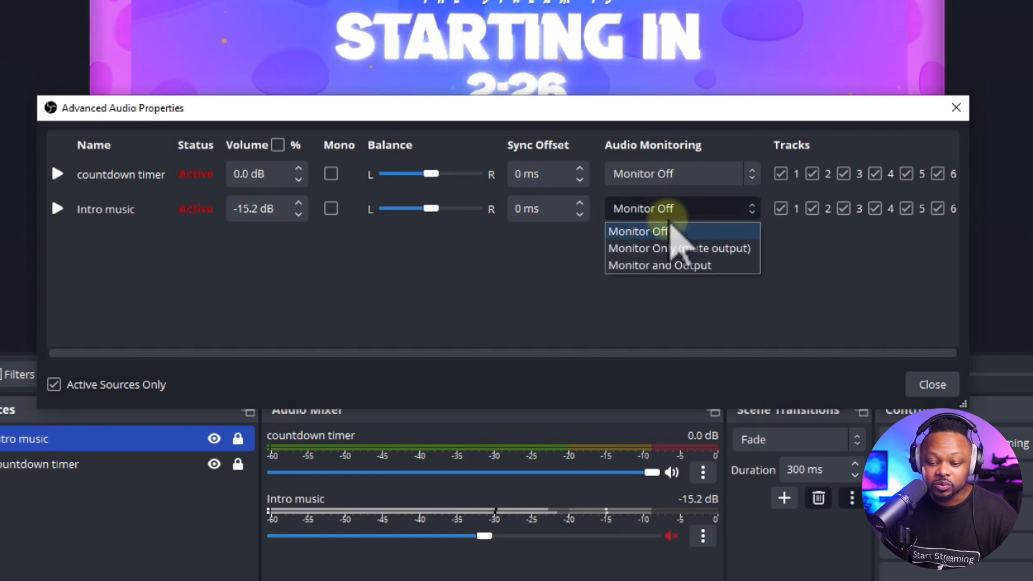
click(679, 266)
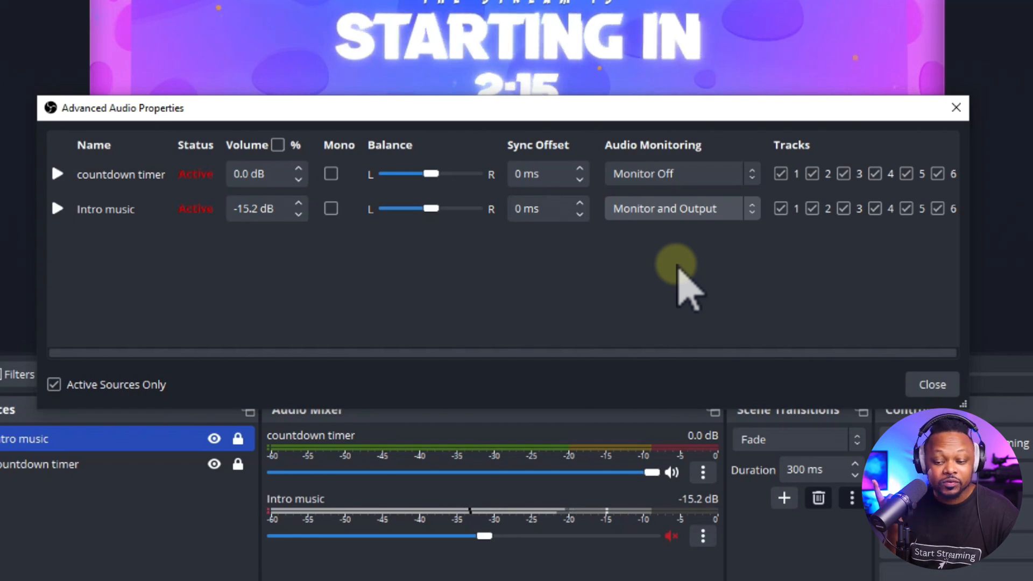
click(936, 387)
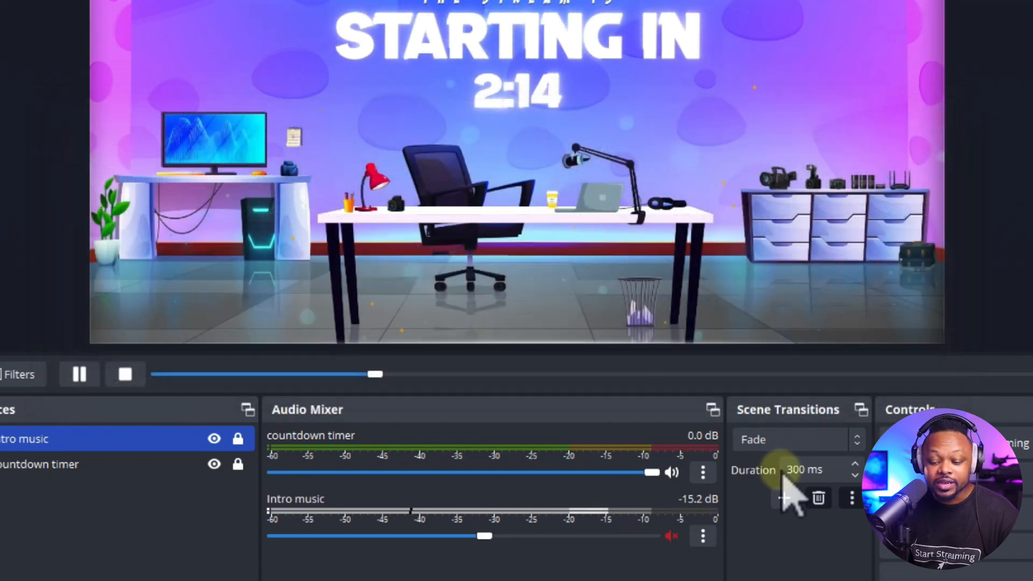
Unmute Intro music in the mixer and lower its volume to -48.0 dB
click(671, 536)
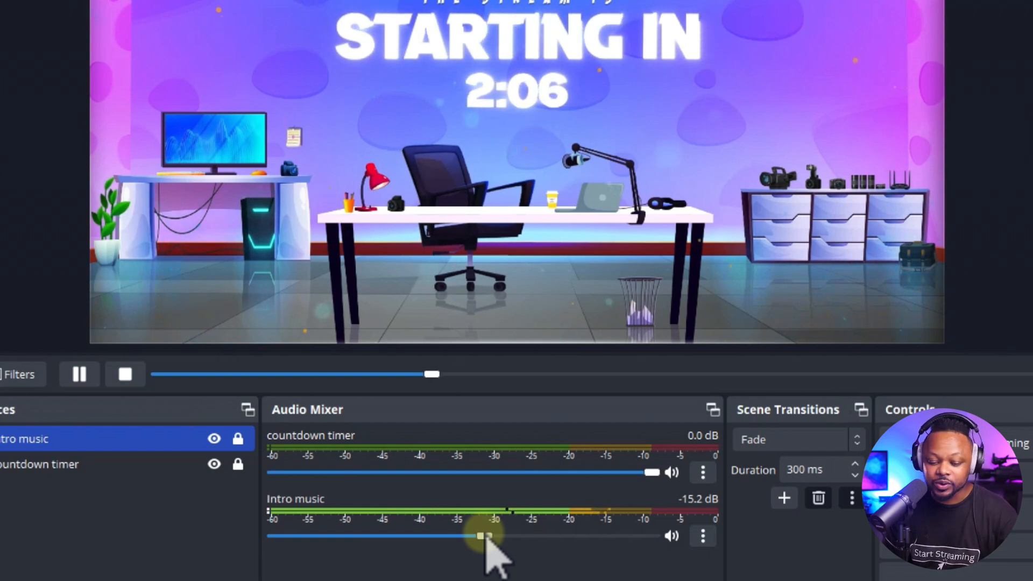
drag(486, 535, 361, 536)
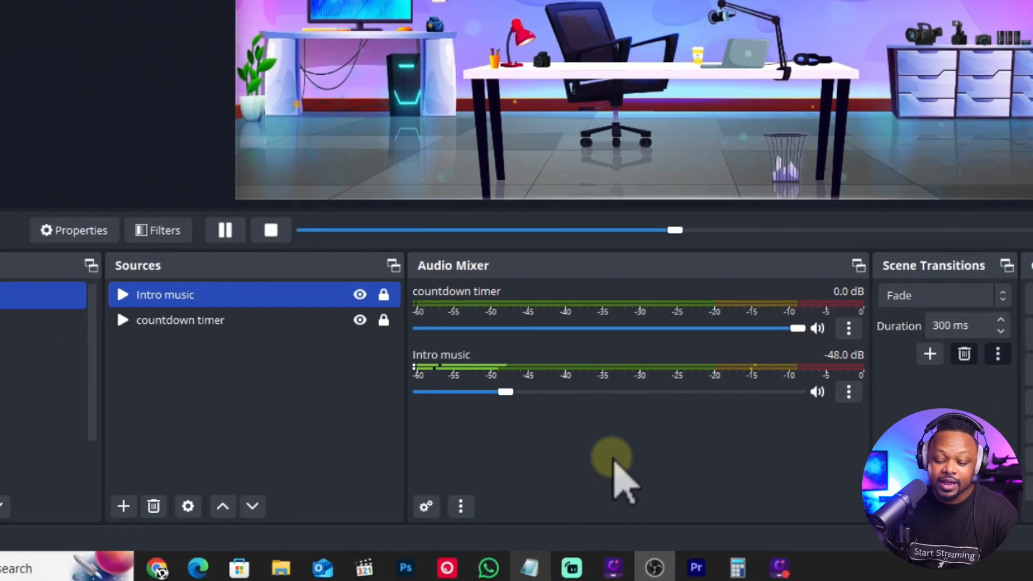
Check Intro music's monitoring option in the advanced audio properties, keep Monitor and Output, and close them
right_click(467, 580)
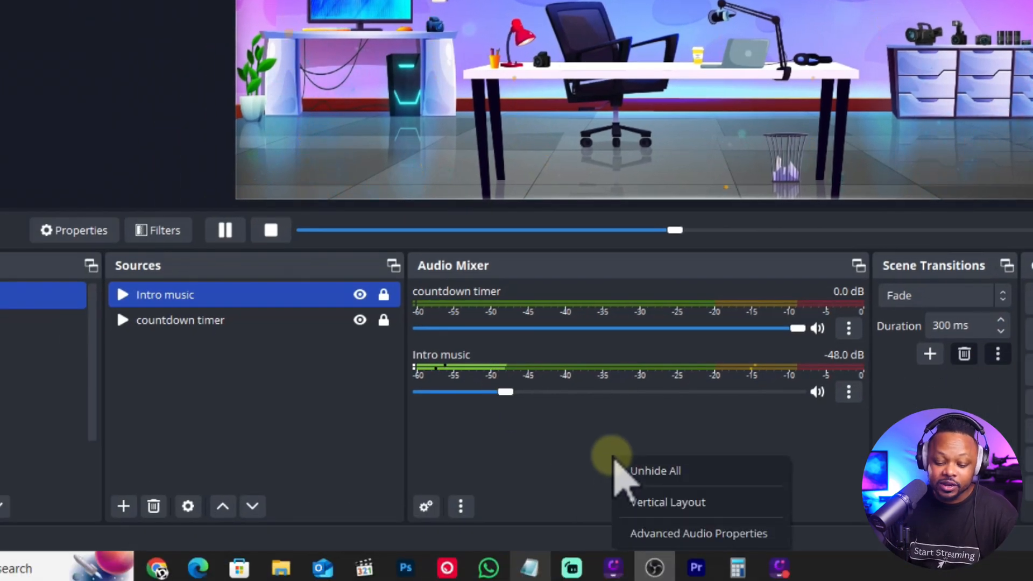
click(661, 533)
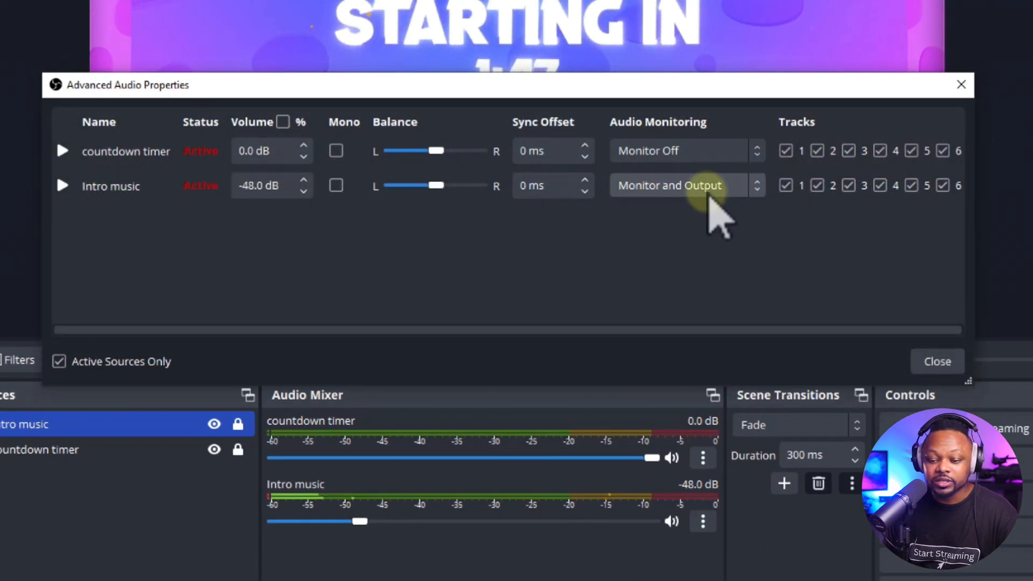
click(708, 193)
click(665, 243)
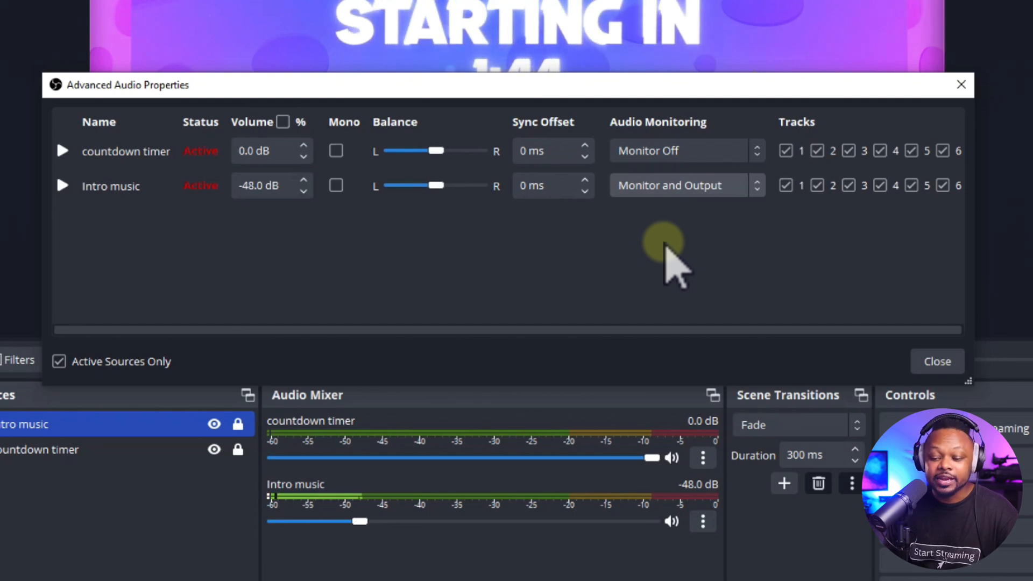
click(937, 361)
Raise Intro music's volume to -17.6 dB in the mixer, and mute and unmute it
drag(359, 522, 430, 522)
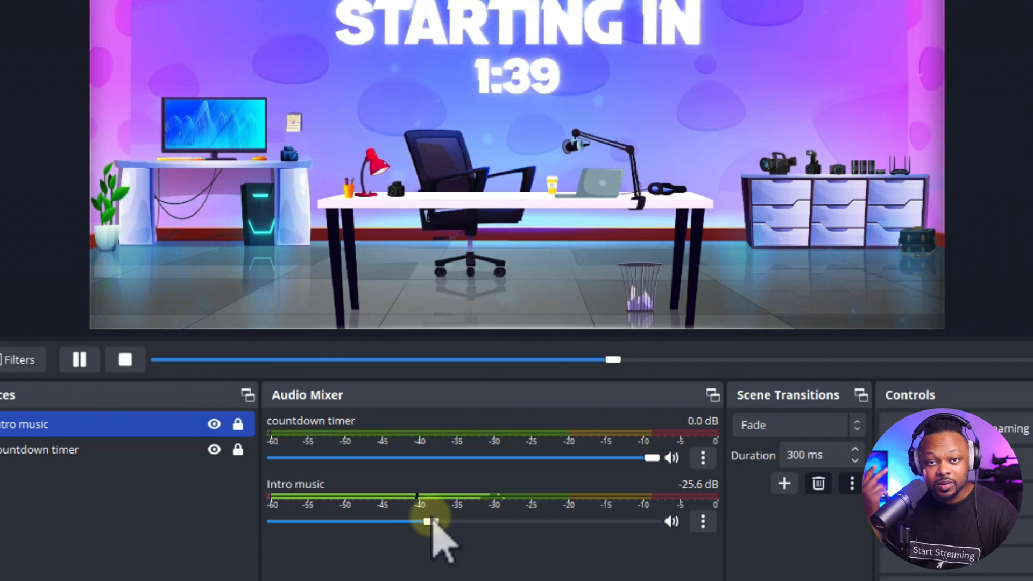
drag(430, 521, 469, 522)
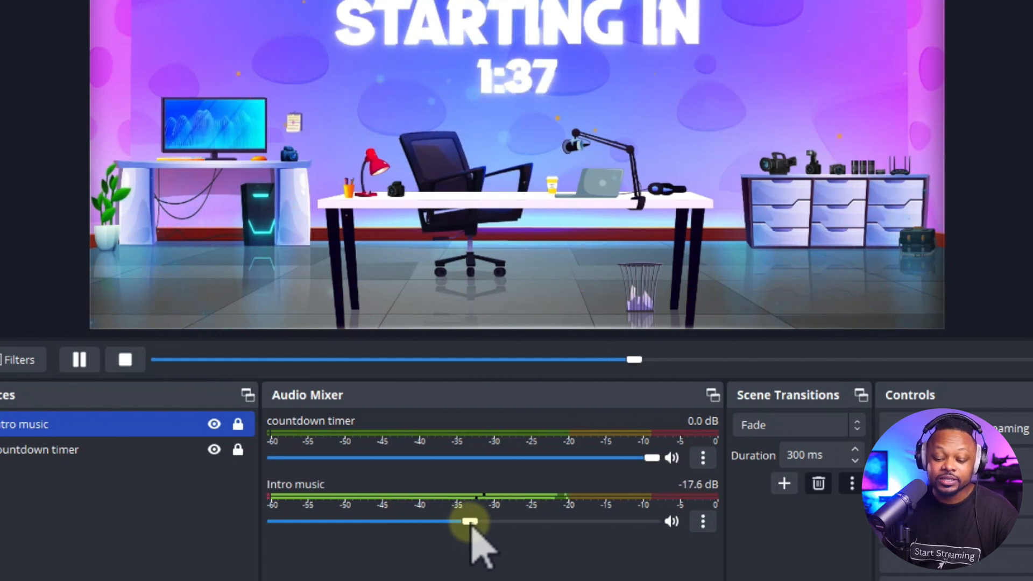
click(671, 521)
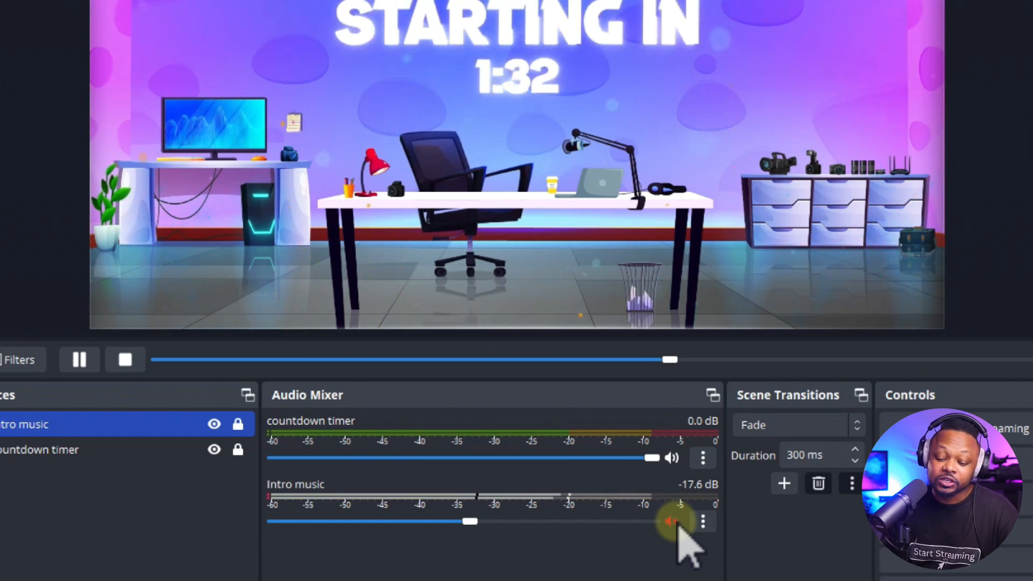
click(673, 521)
Lower Intro music's volume to -40.3 dB and raise it partway again
drag(469, 521, 381, 523)
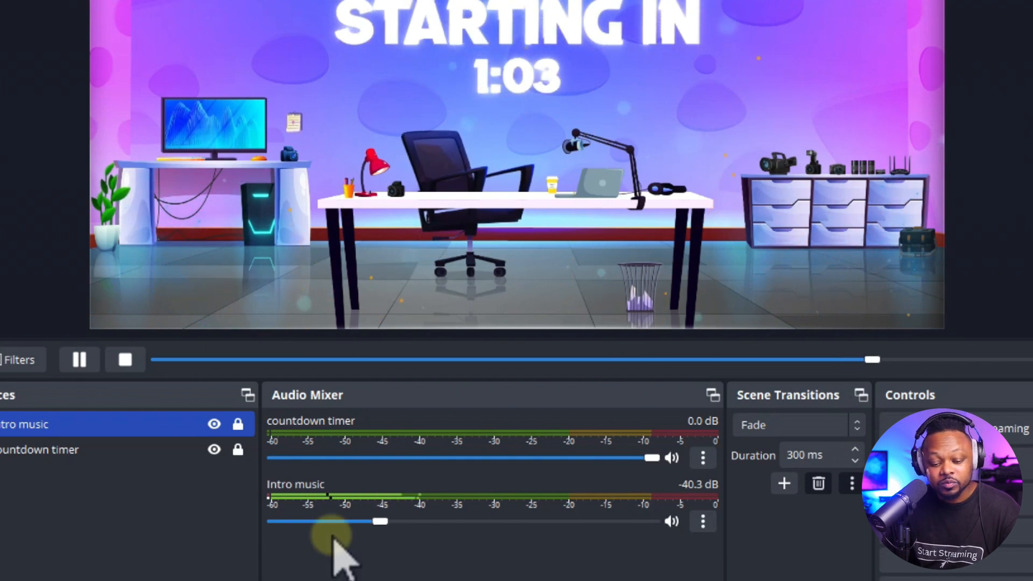
drag(381, 521, 416, 527)
Switch to the MAIN CAMERA scene and unmute the MAIN MIC source in the mixer
click(38, 450)
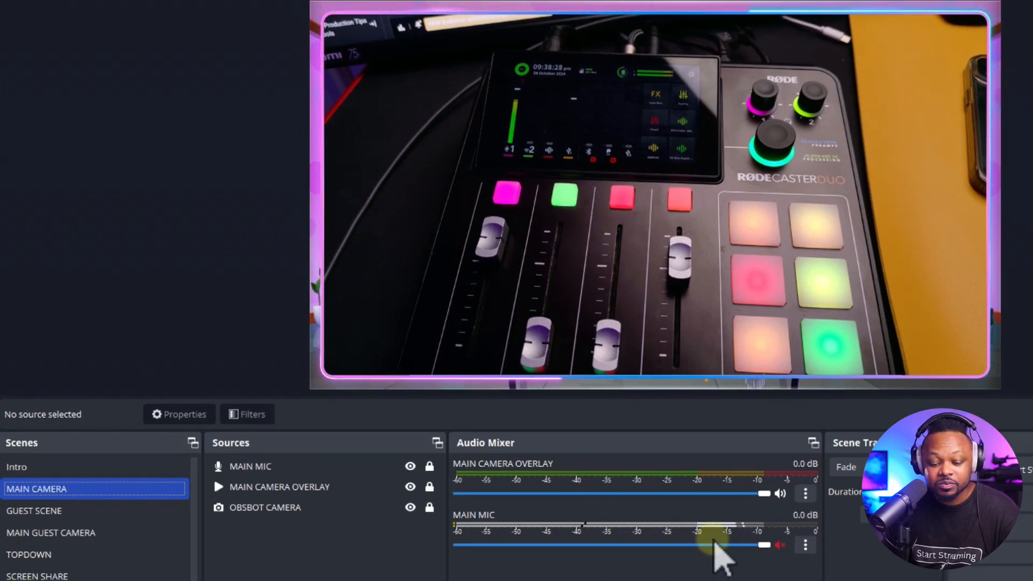
click(781, 546)
click(780, 545)
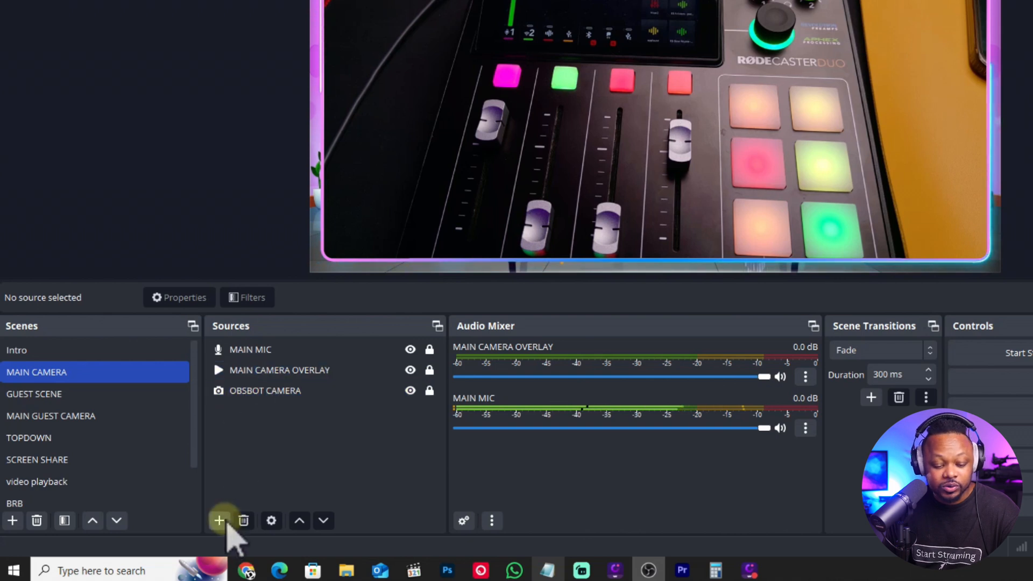
click(219, 520)
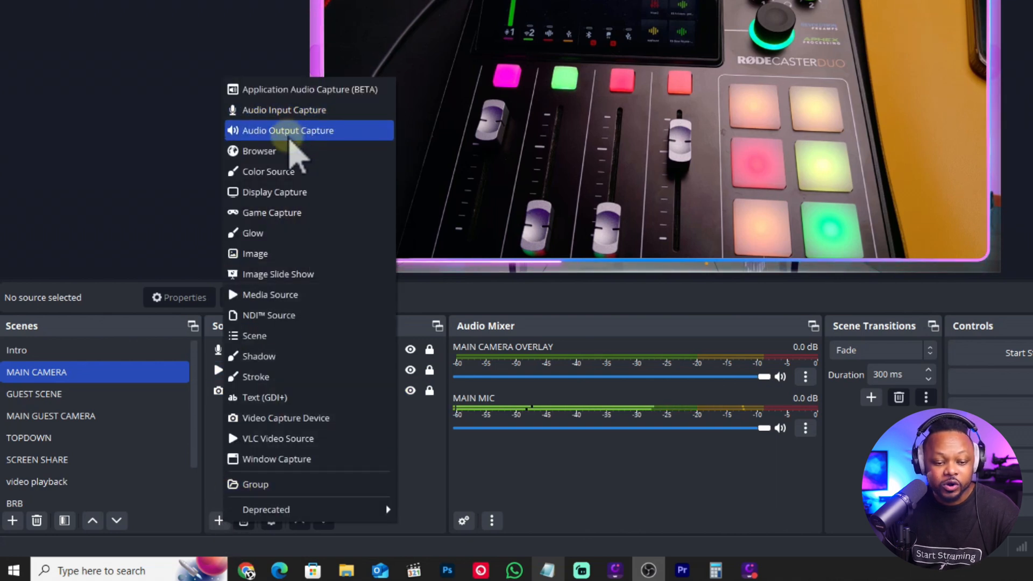
click(293, 113)
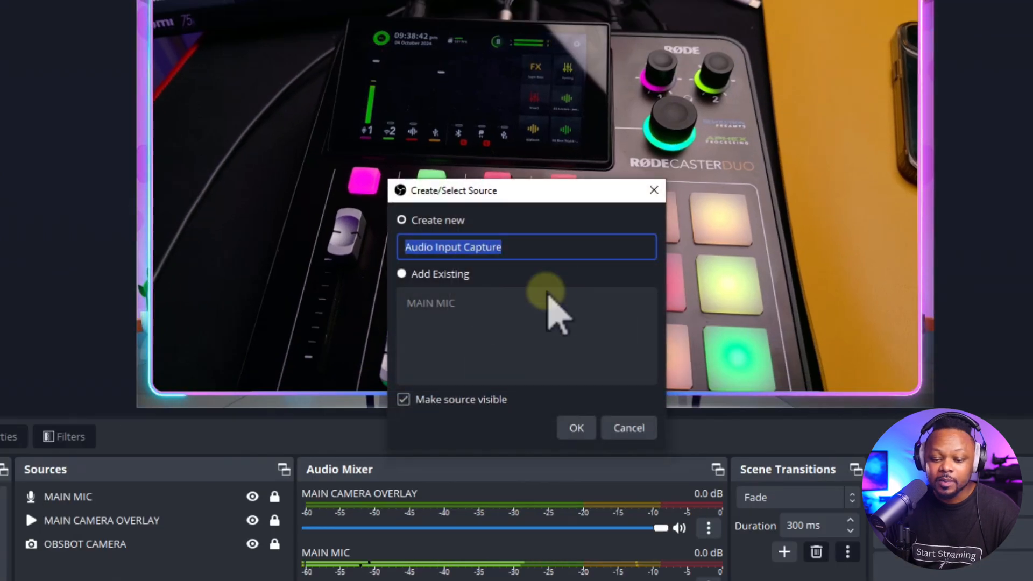
click(734, 289)
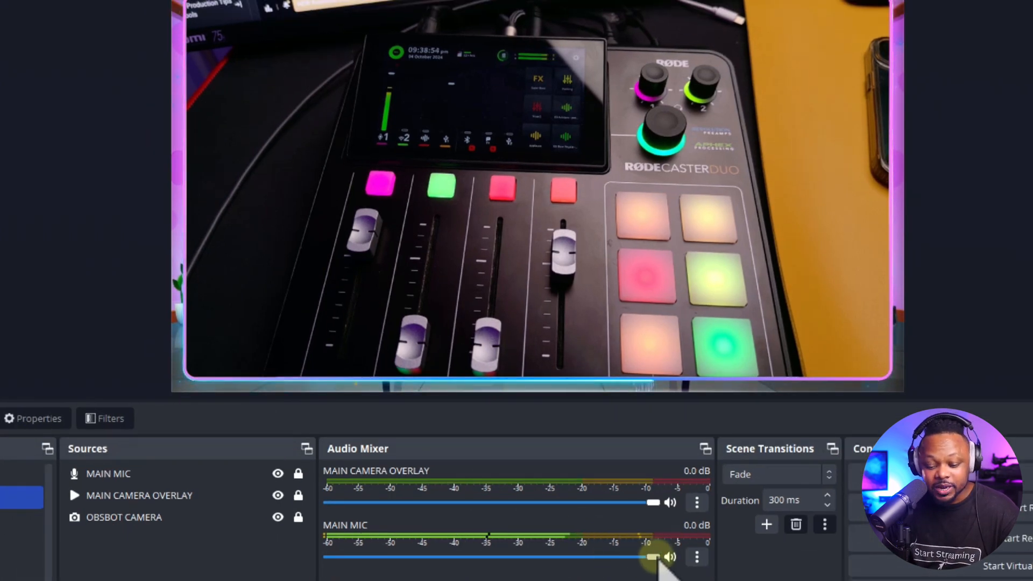
Check MAIN MIC's monitoring options in the advanced audio properties, keep Monitor Off, and close them
drag(656, 557, 656, 558)
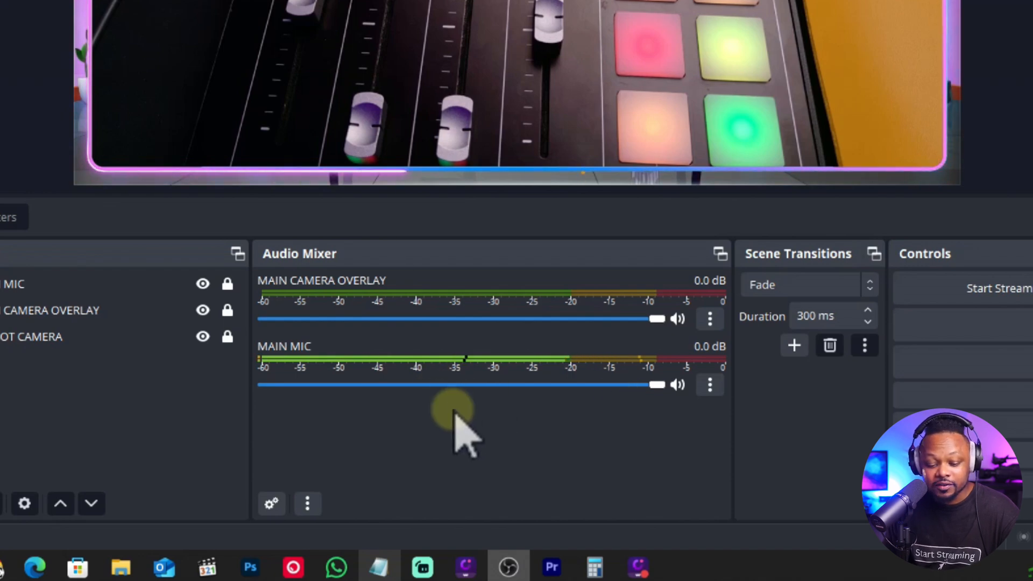
right_click(460, 431)
click(511, 510)
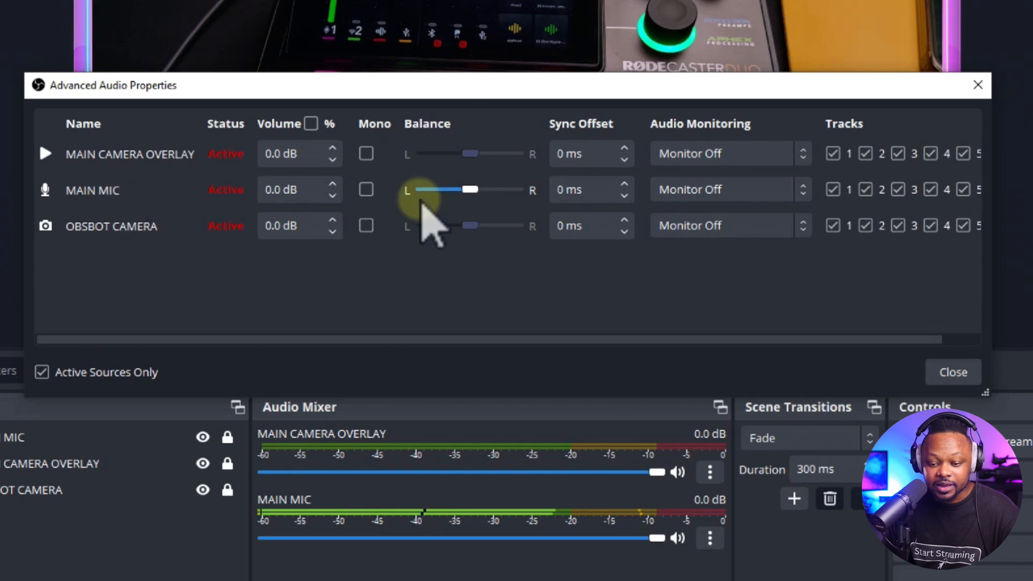
click(744, 192)
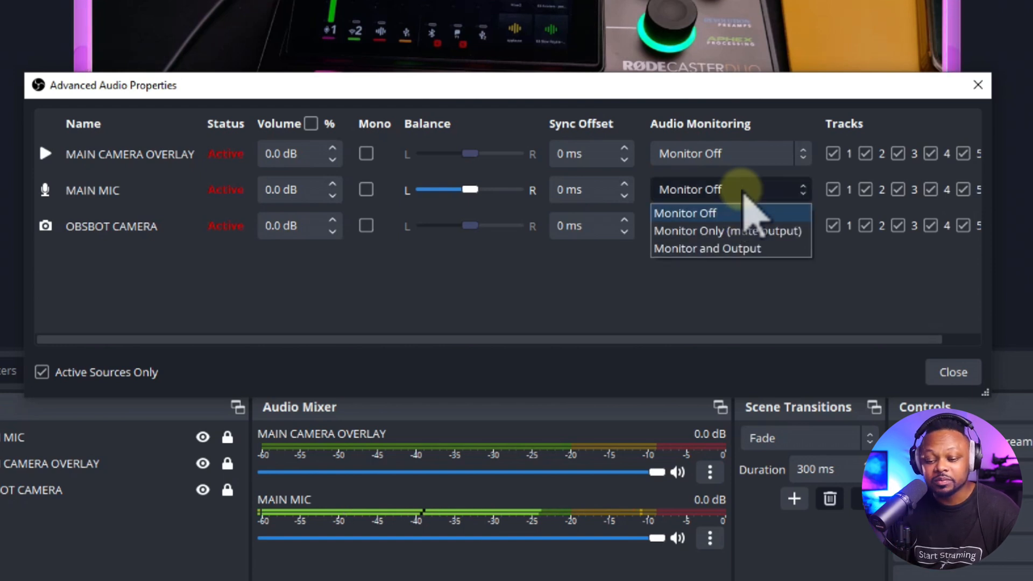
click(743, 192)
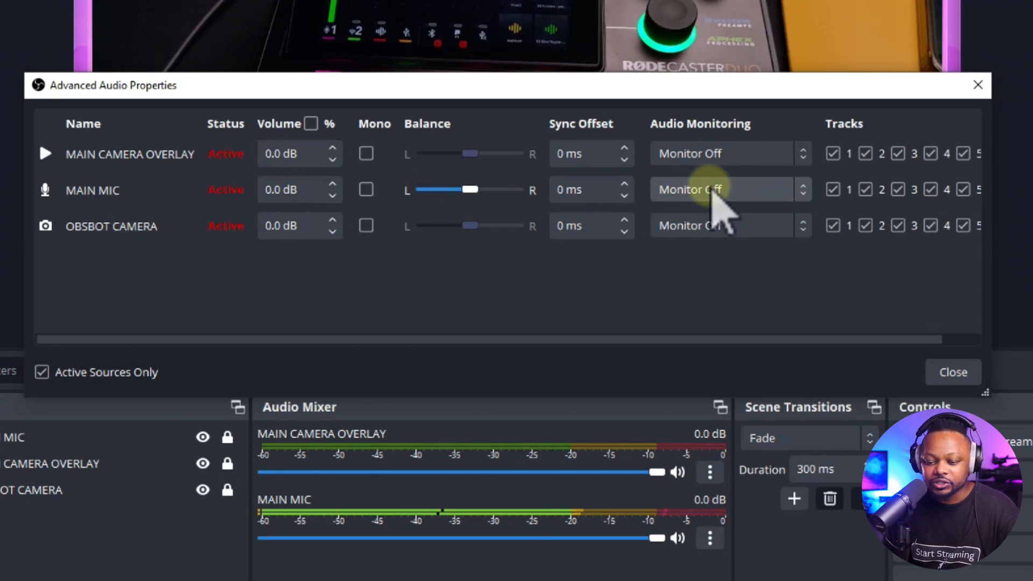
click(718, 190)
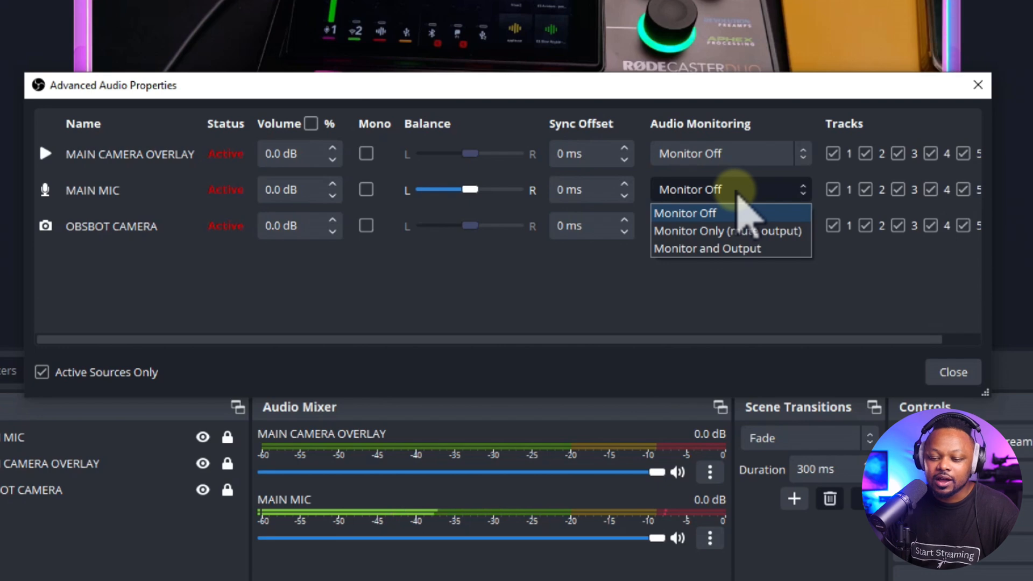
click(737, 195)
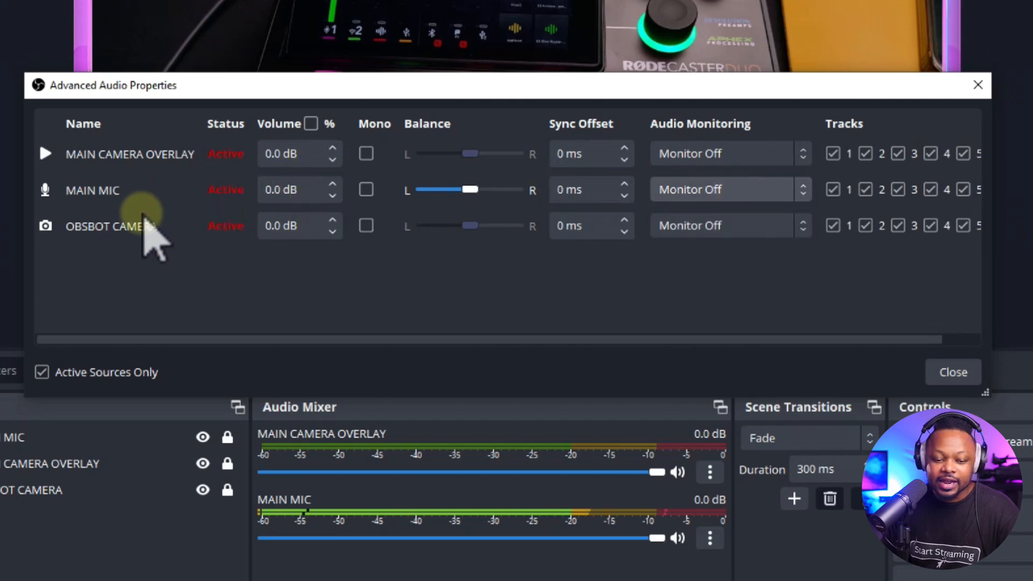
click(937, 365)
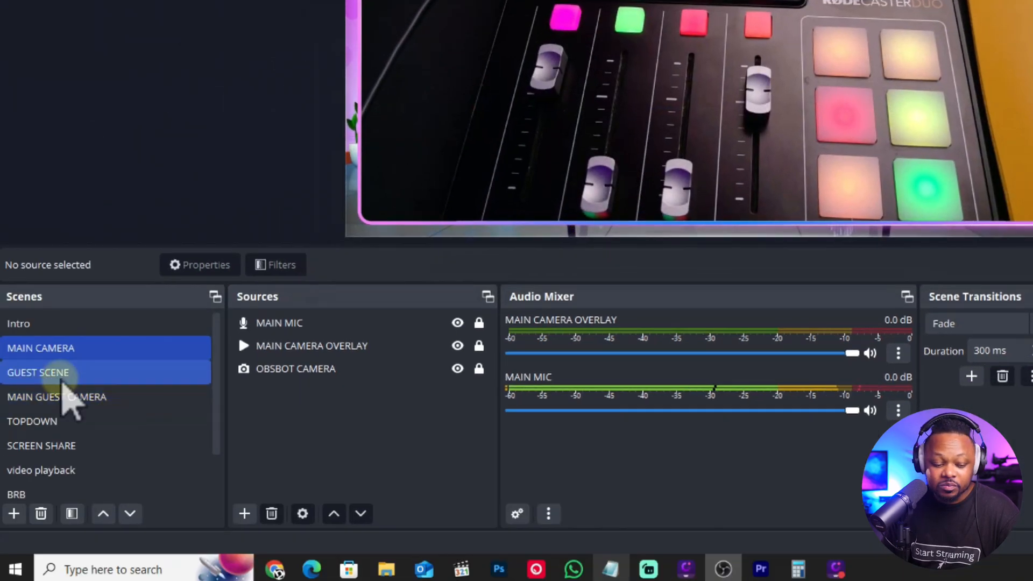
Add the existing Intro music media source to the MAIN CAMERA scene
click(243, 513)
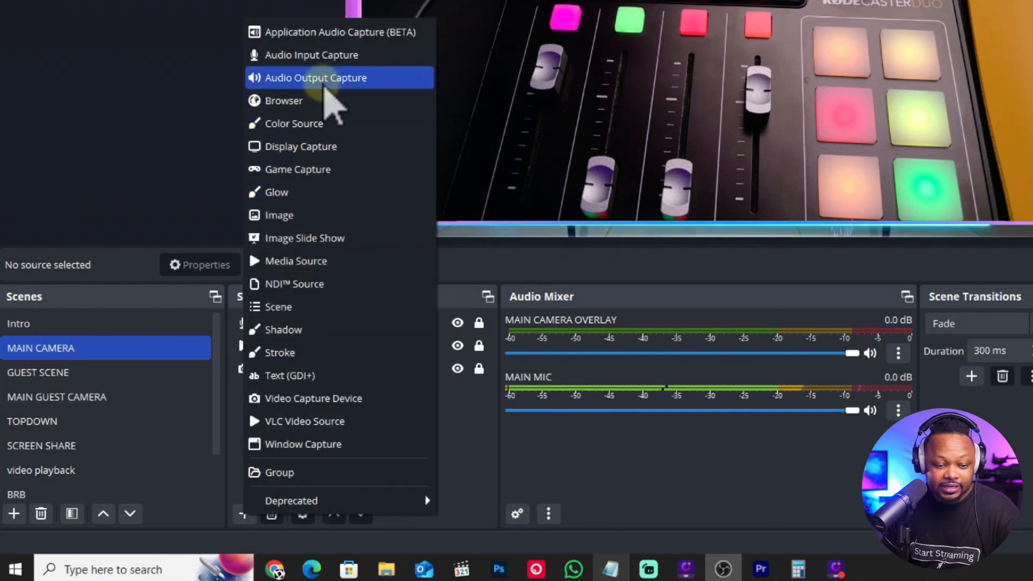
click(317, 263)
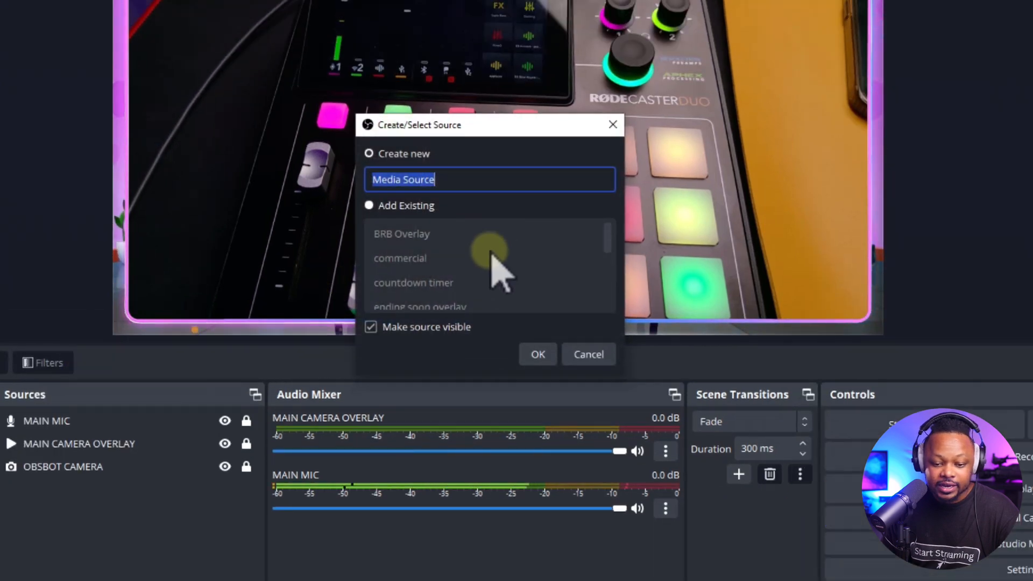
click(373, 209)
click(379, 233)
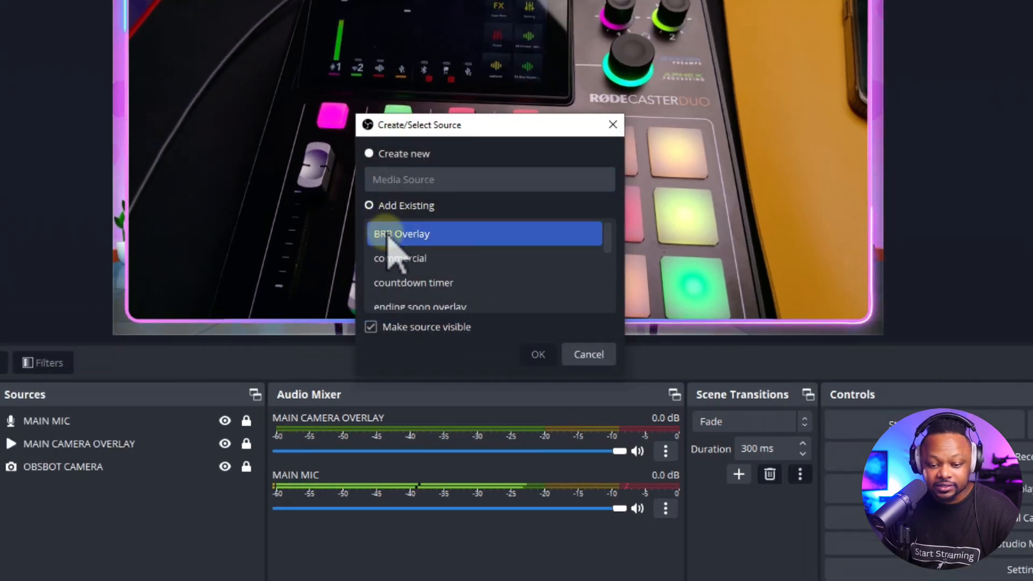
drag(399, 226, 450, 236)
click(538, 354)
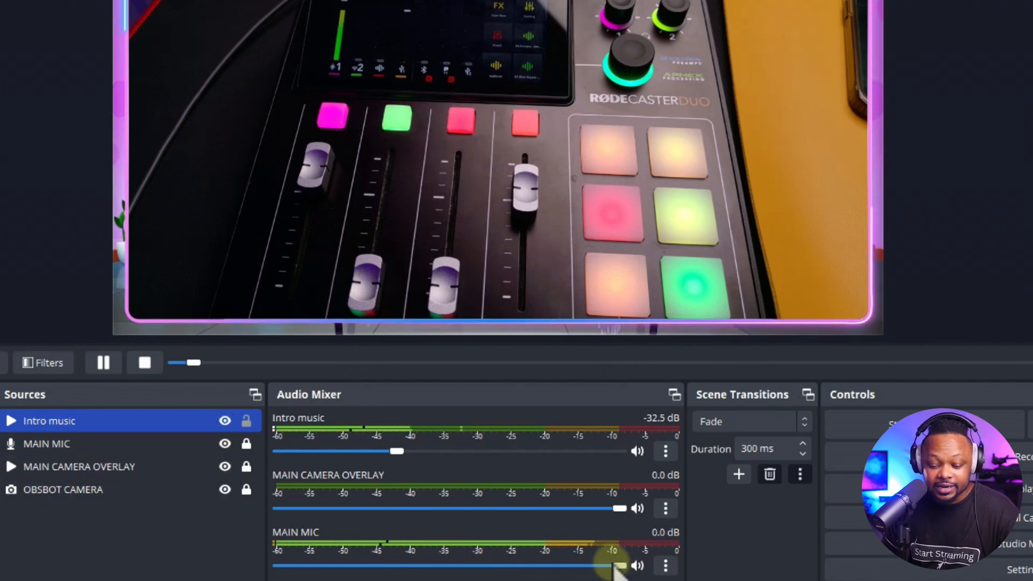
Lower Intro music's volume to -47.6 dB in the mixer, and raise it to -34.3 dB
drag(620, 565, 646, 573)
drag(397, 450, 359, 451)
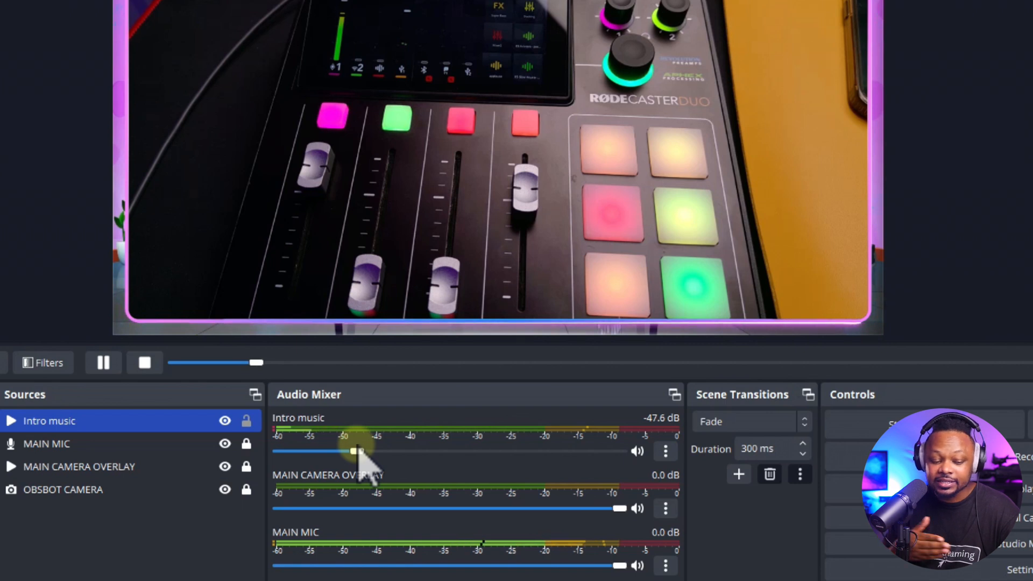
drag(358, 454, 393, 473)
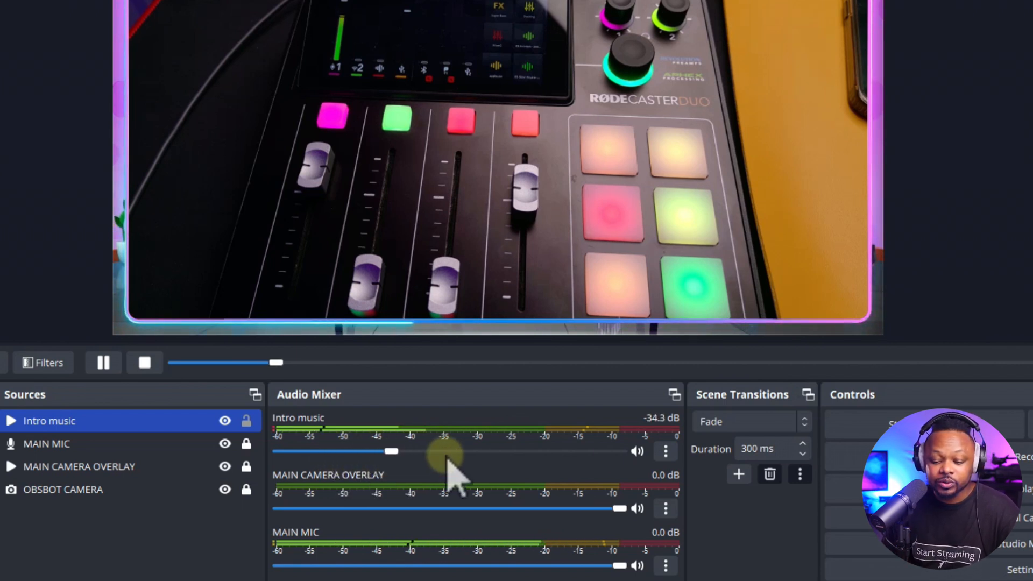
Review the monitoring settings of the MAIN CAMERA scene's sources in the advanced audio properties, and close them
click(666, 451)
click(686, 436)
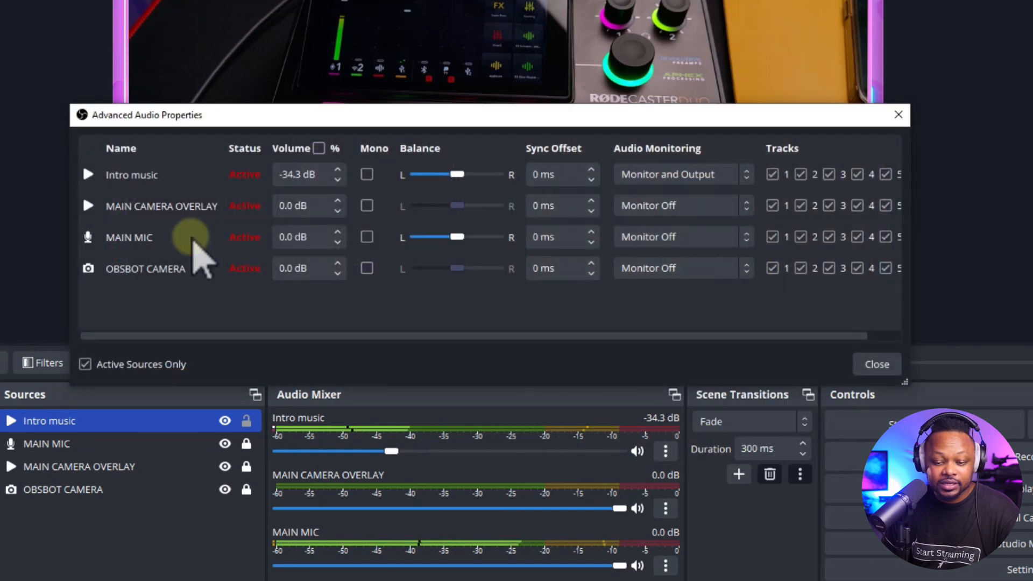
click(881, 364)
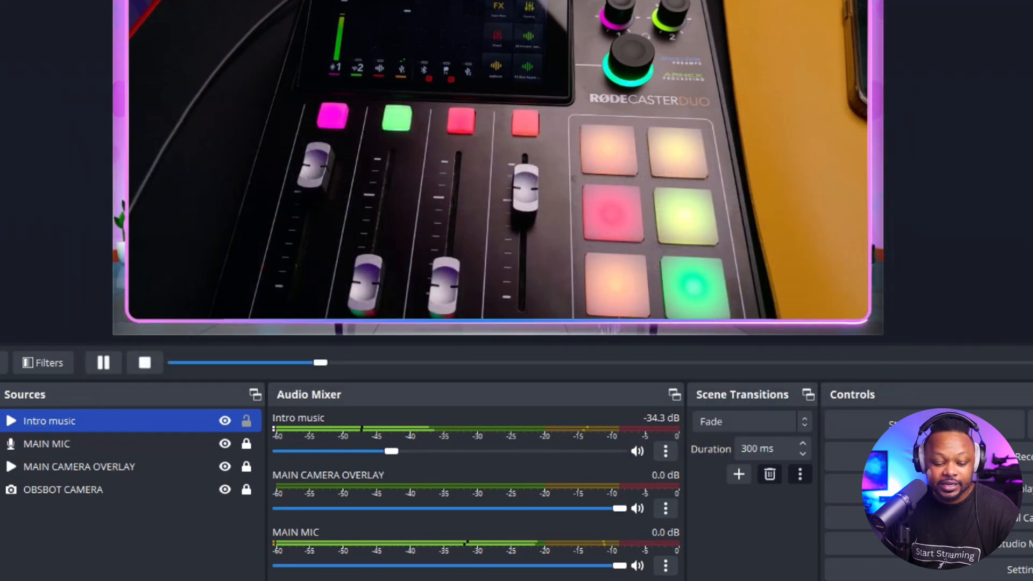
Remove the Intro music source from the MAIN CAMERA scene, and switch to the Intro scene and back
key(Delete)
click(553, 276)
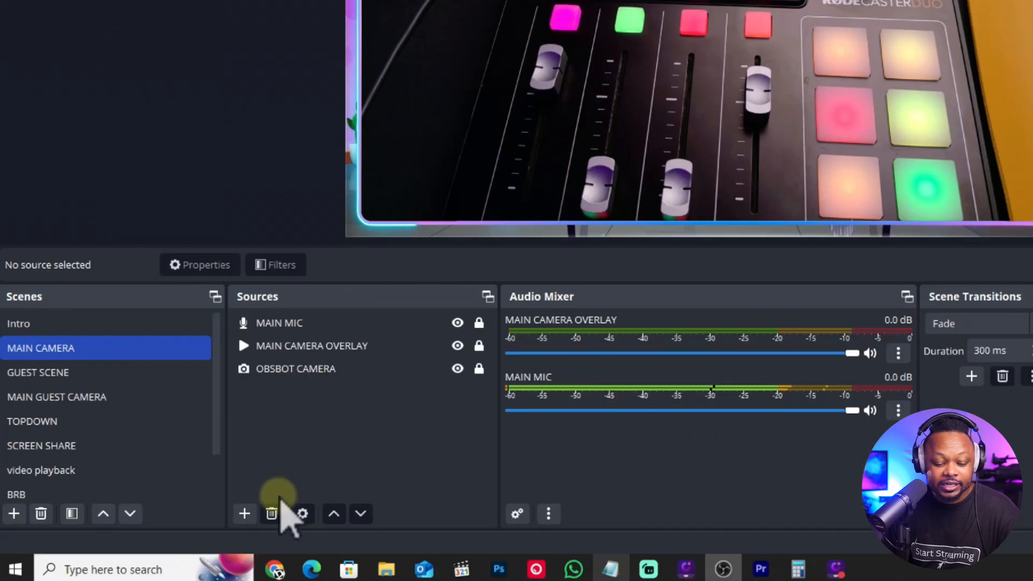
click(97, 324)
click(102, 347)
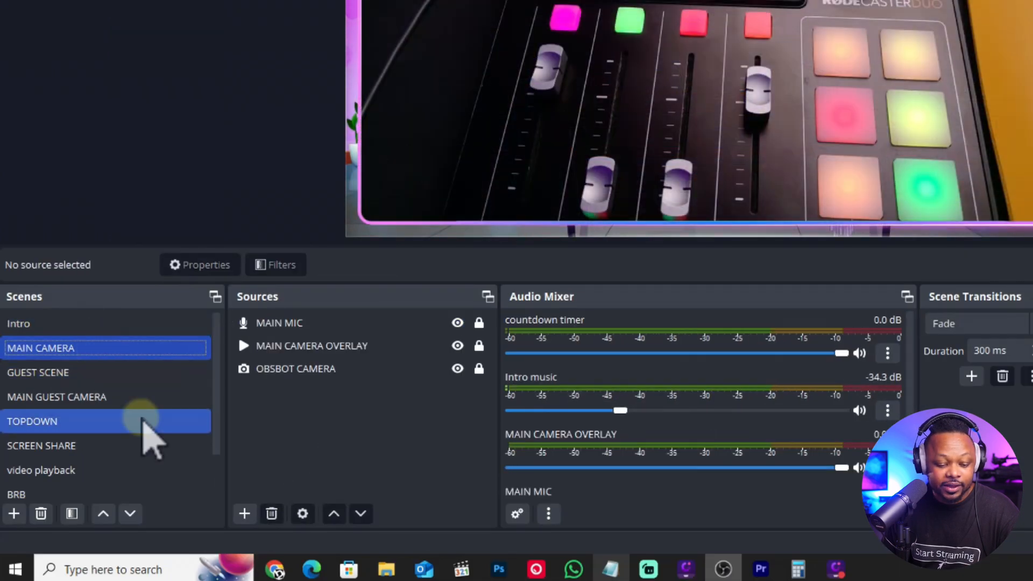
Create a new media source named "BAckg music" in the MAIN CAMERA scene
click(245, 513)
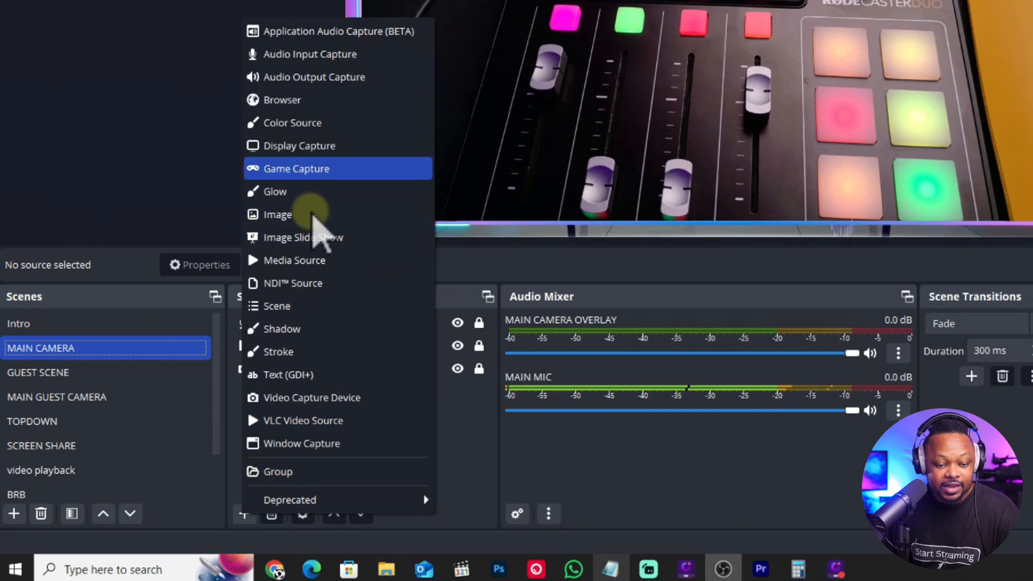
click(308, 262)
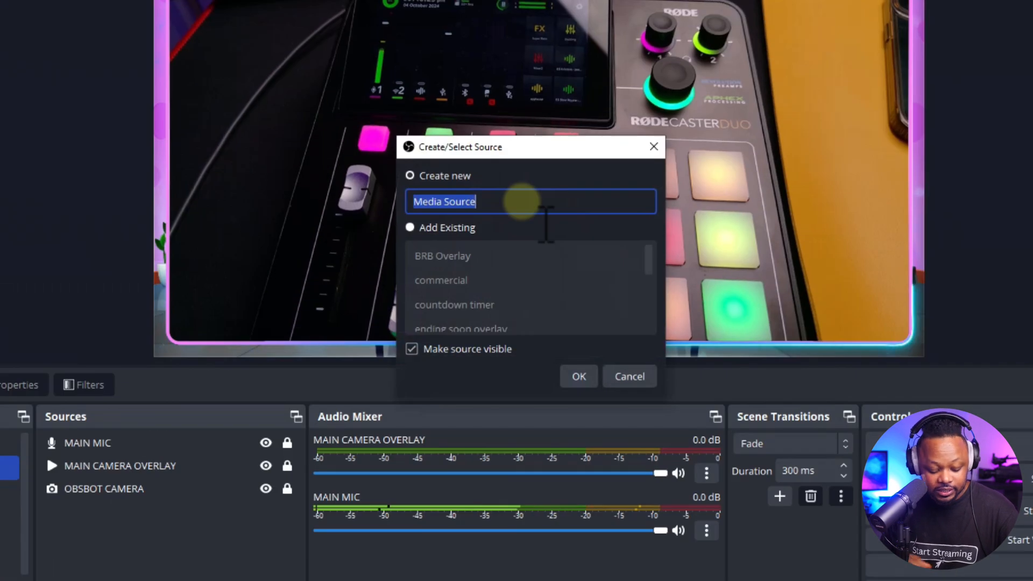
text(BAckgr)
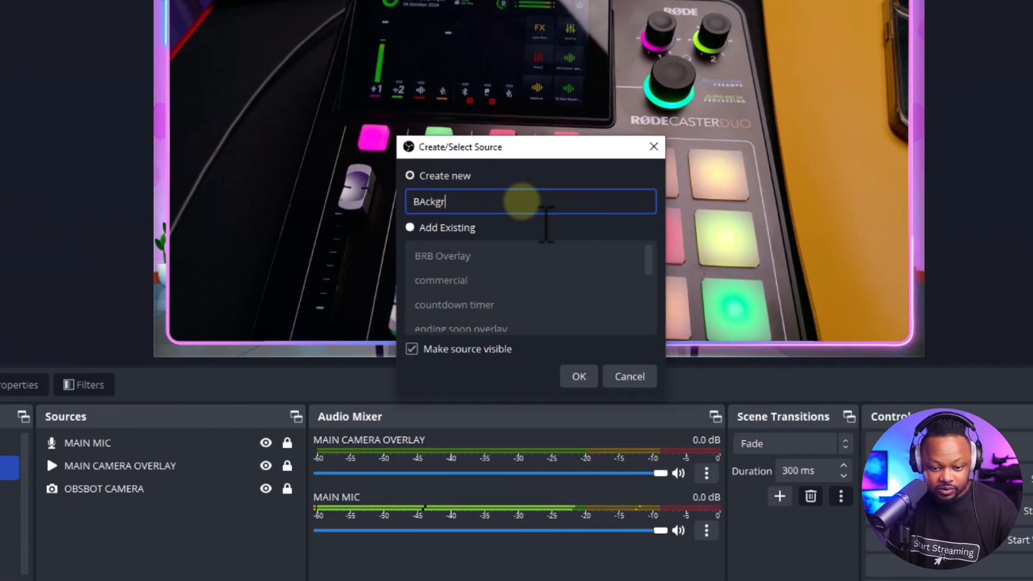
key(BackSpace)
key(BackSpace)
text(g music)
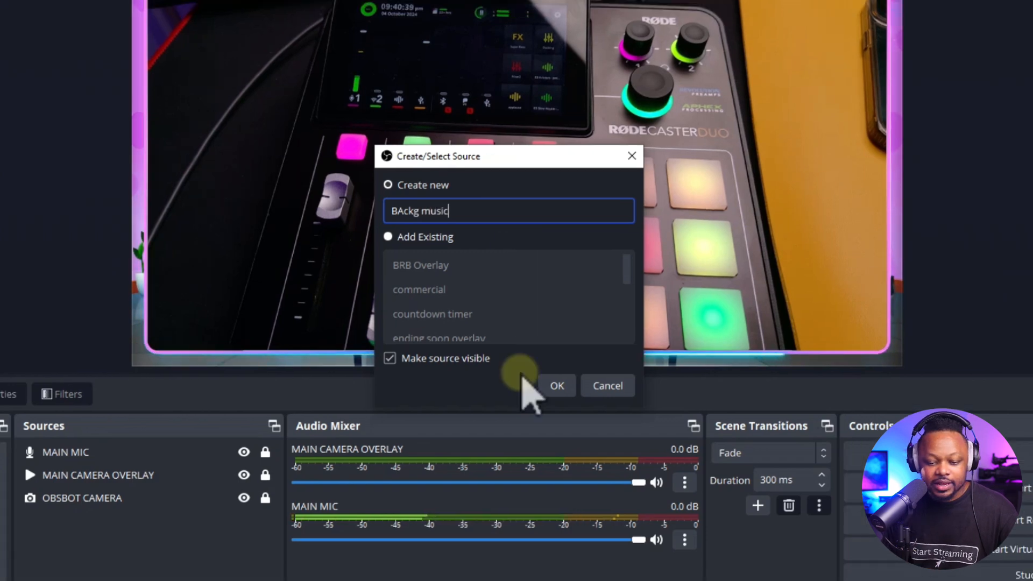
click(557, 386)
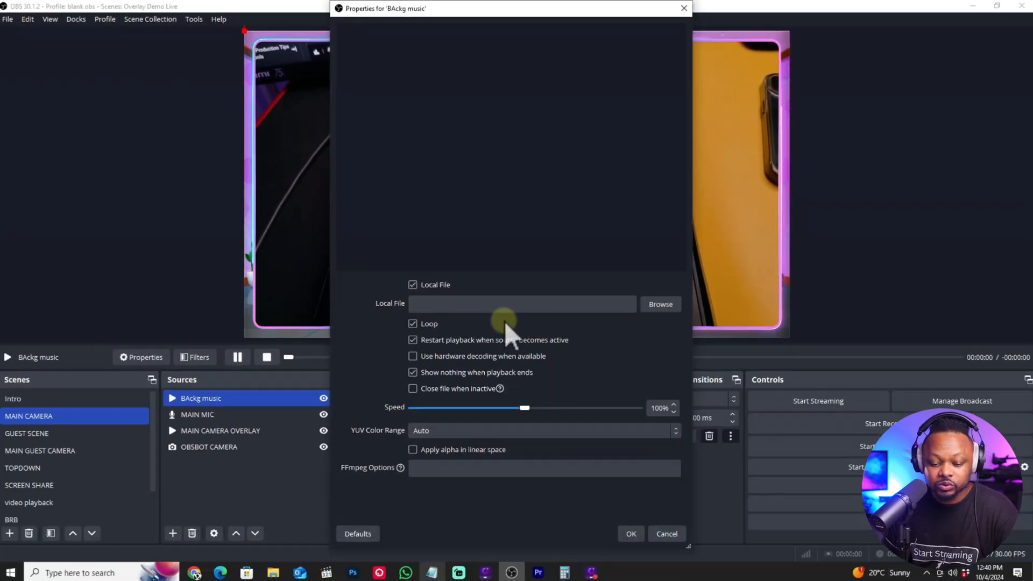
Load "ES_Santa Slow Down - Mistle Bro.mp3" from the EPIDEMIC MUSIC folder as BAckg music's local file, and confirm the properties
click(654, 305)
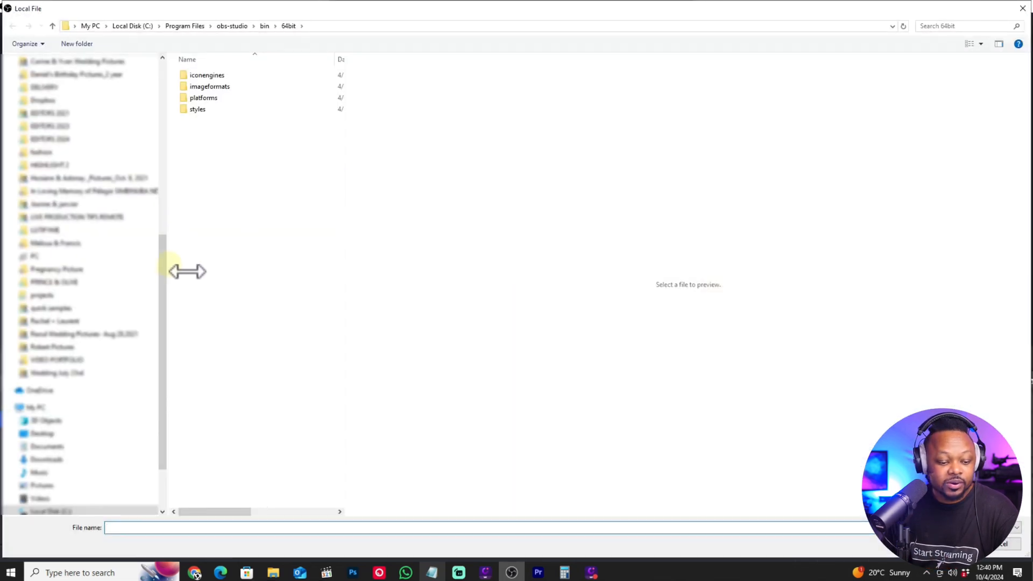
click(65, 485)
click(54, 472)
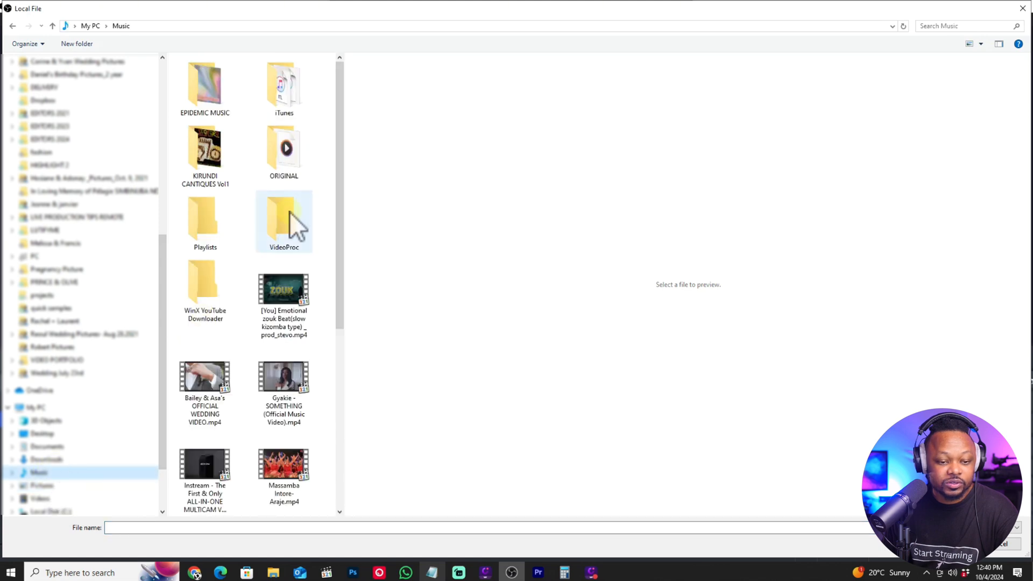
double_click(201, 86)
click(218, 165)
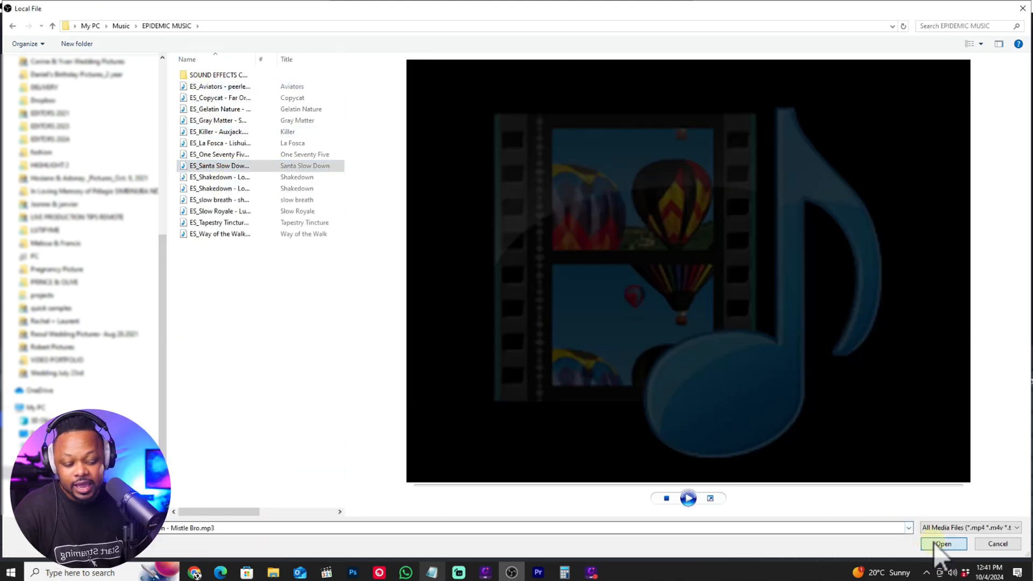
click(940, 544)
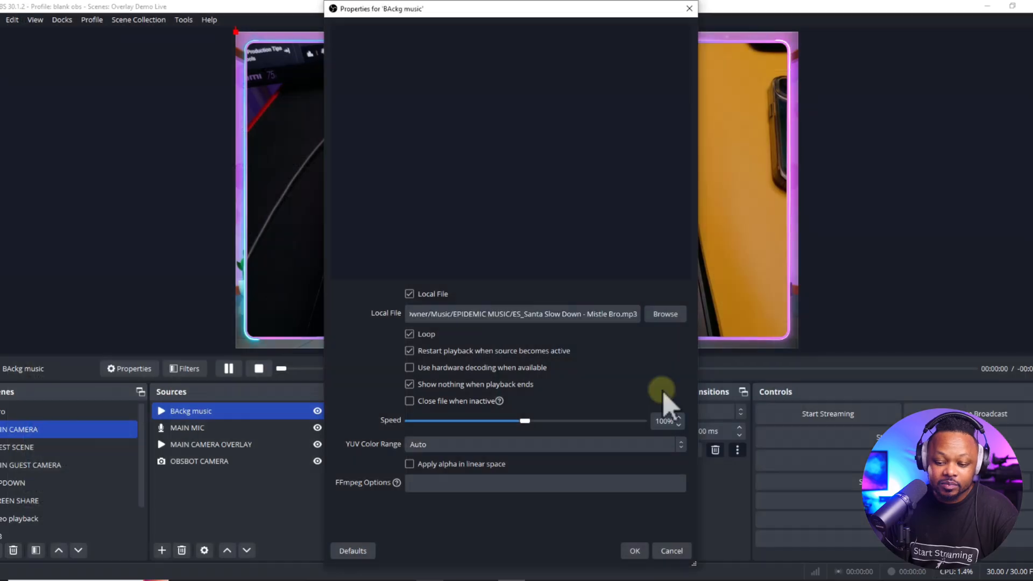
click(644, 557)
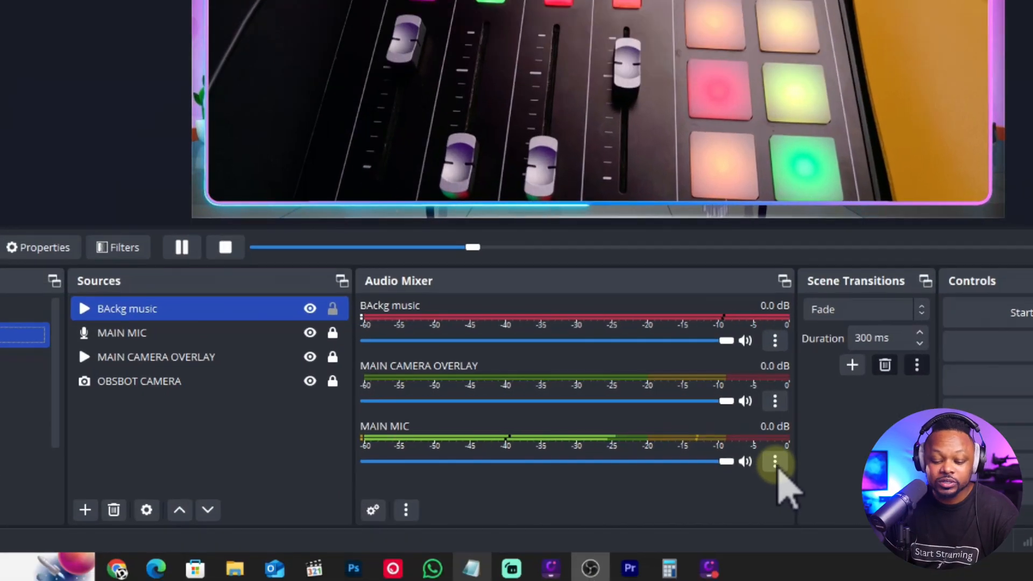
Set BAckg music's audio monitoring to Monitor and Output in the advanced audio properties, and close them
right_click(589, 498)
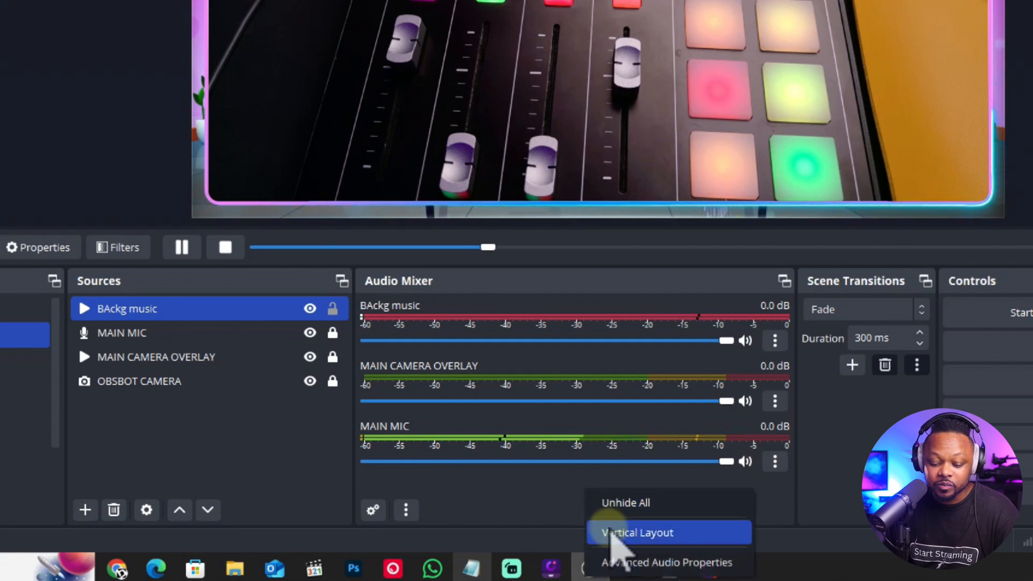
click(628, 565)
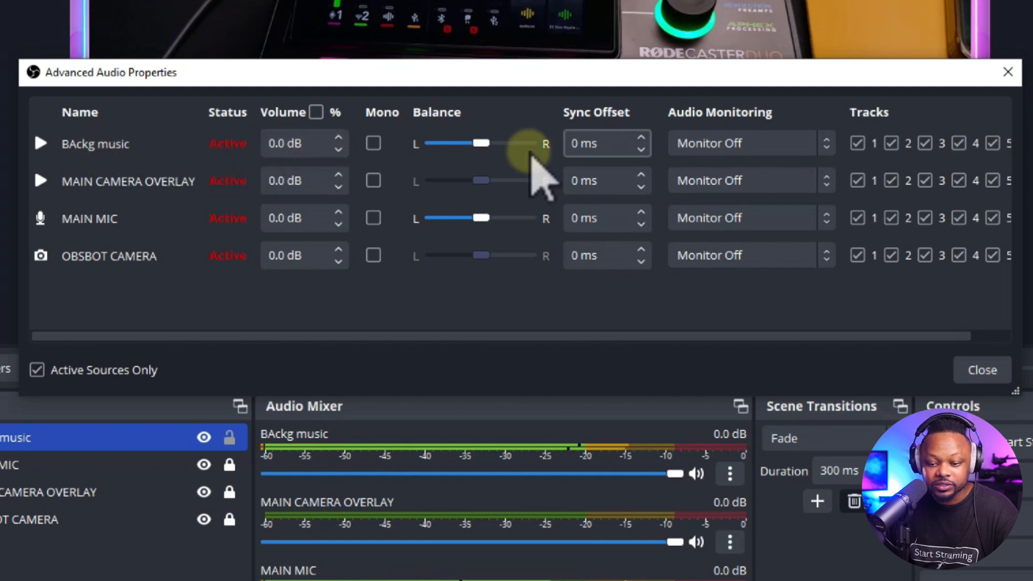
click(772, 144)
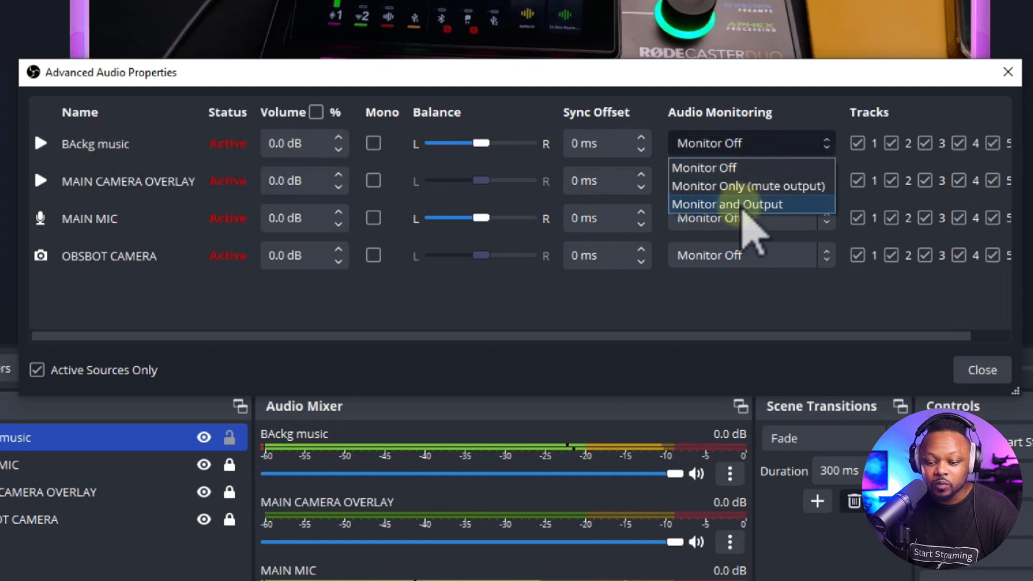
click(742, 204)
click(985, 371)
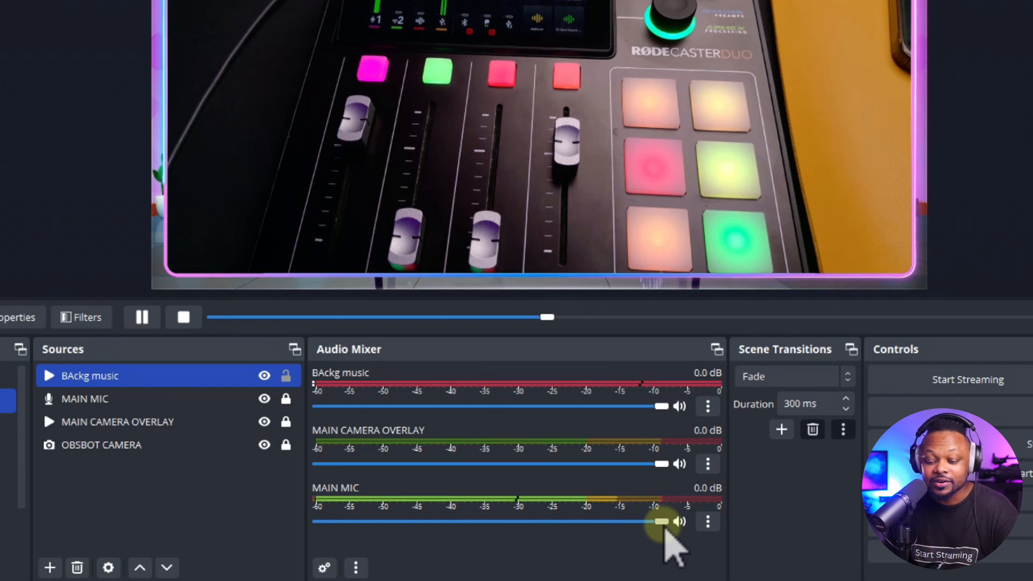
Lower BAckg music's volume in the mixer and fine-tune it to -28.8 dB
drag(665, 528, 715, 549)
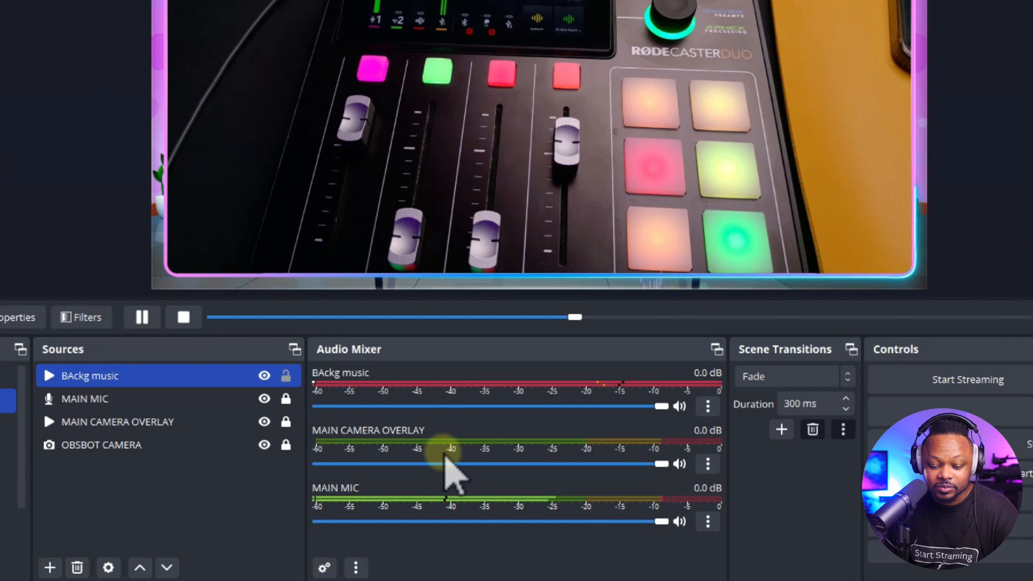
drag(662, 405, 394, 410)
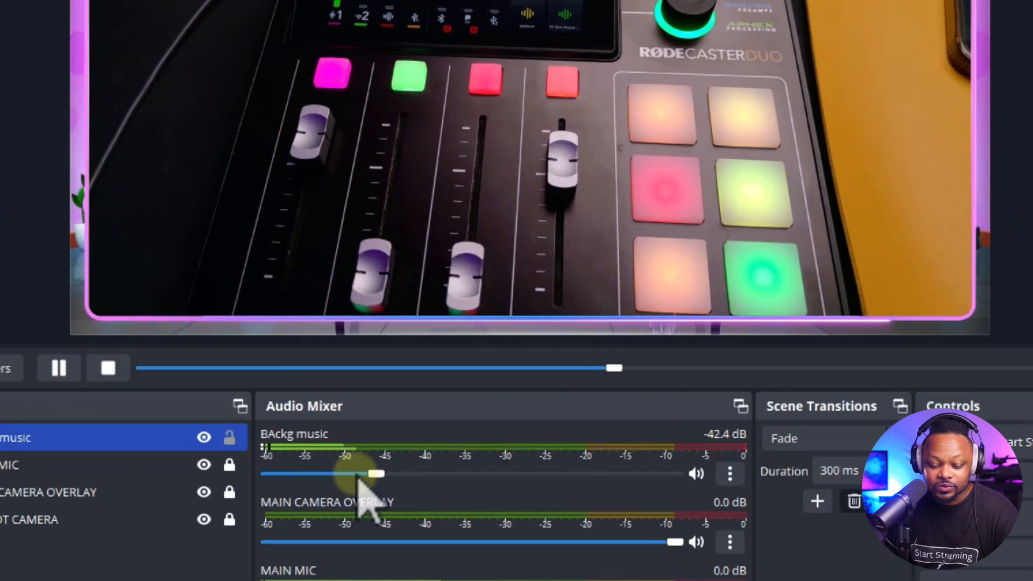
drag(359, 481, 430, 480)
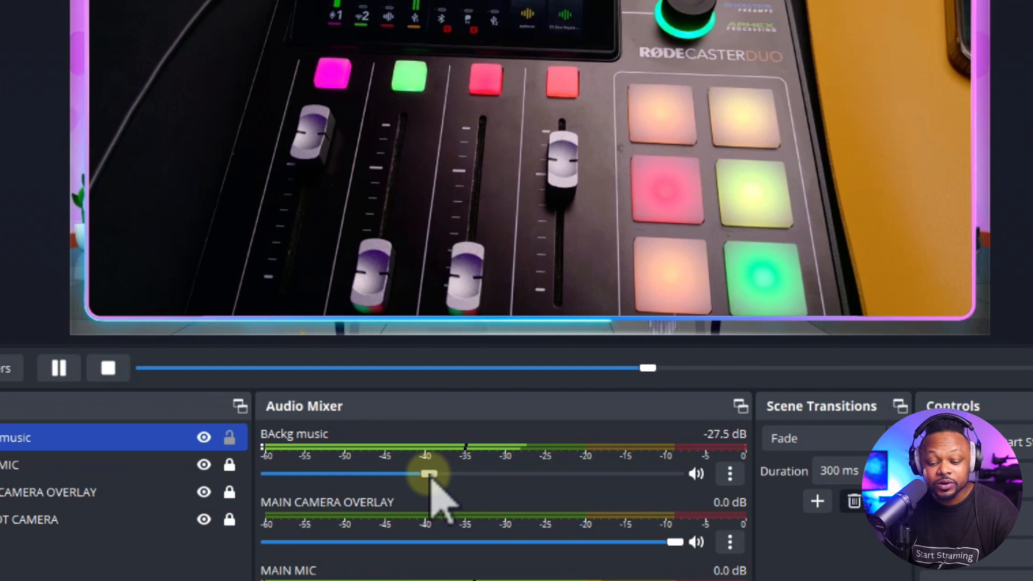
drag(431, 480, 425, 480)
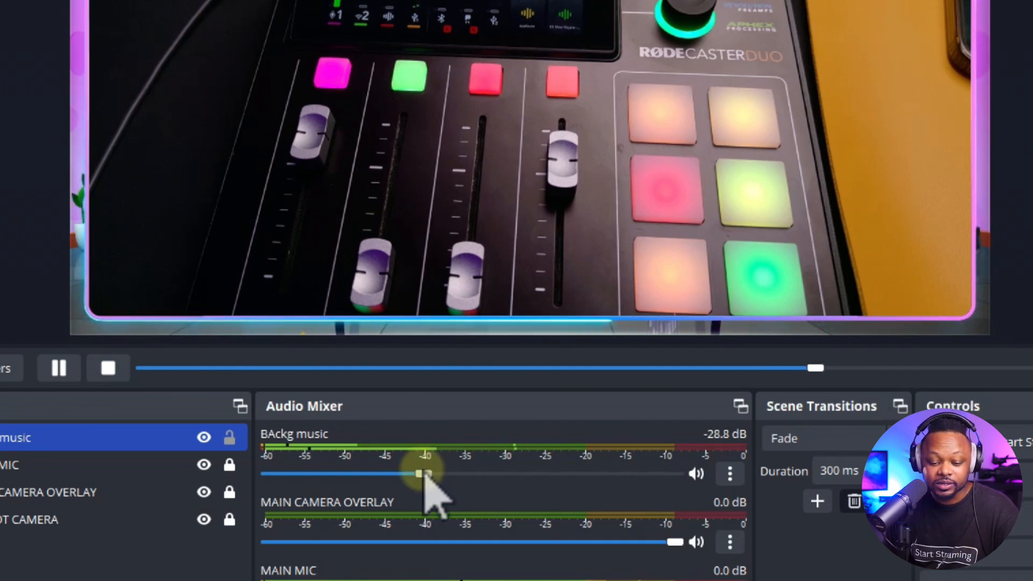
Lower BAckg music's volume in the audio mixer to -31.1 dB
drag(425, 474, 415, 475)
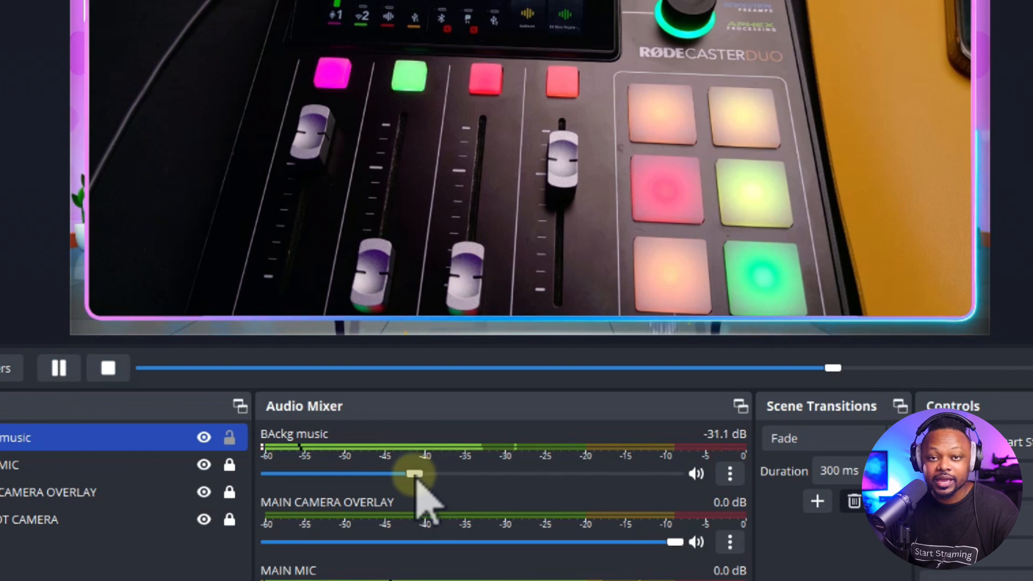
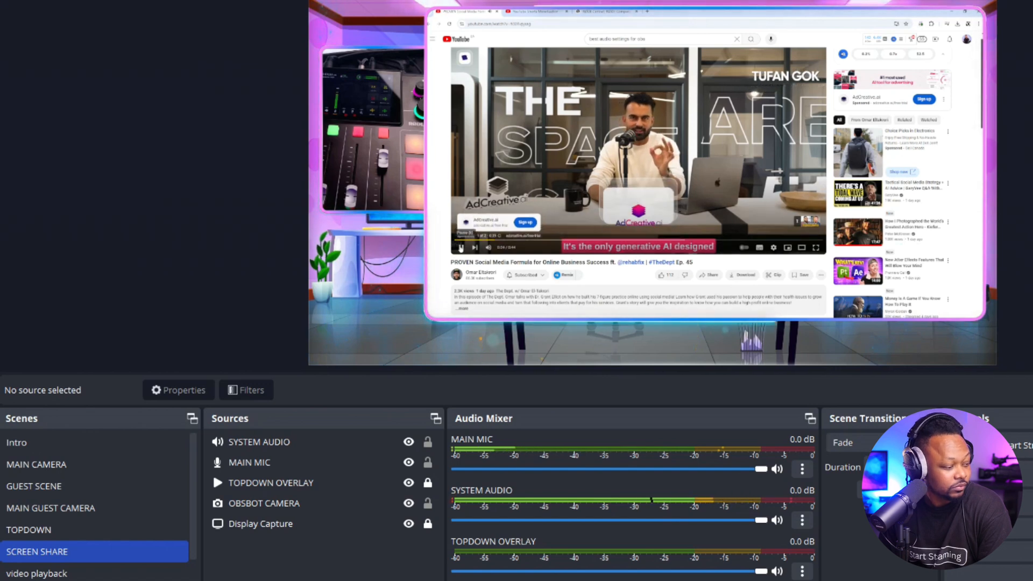
Skip the ad and resume the captured YouTube video in the SCREEN SHARE scene to check the SYSTEM AUDIO meter
click(805, 222)
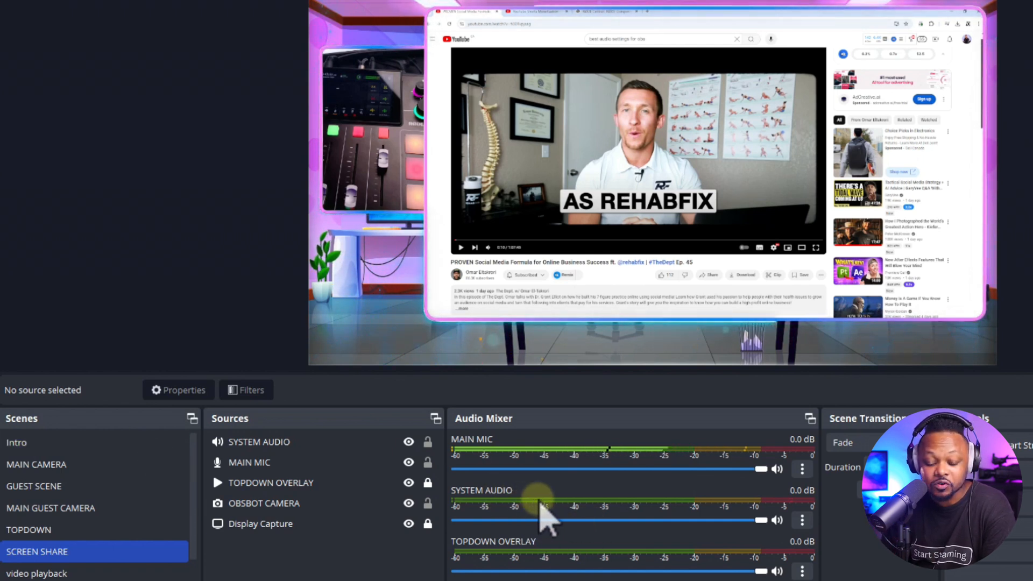
click(460, 248)
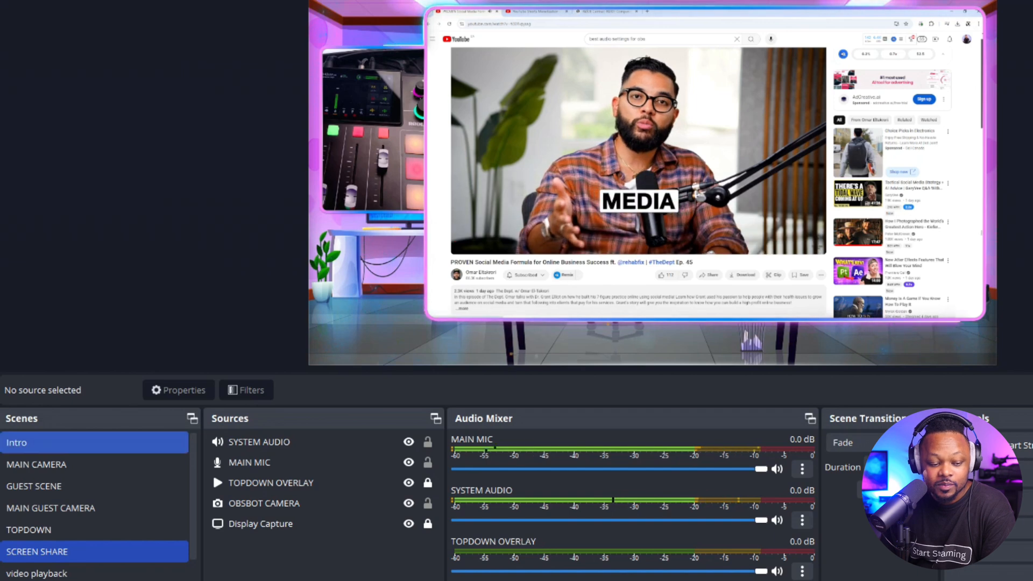
Switch through the MAIN CAMERA, MAIN GUEST CAMERA and SCREEN SHARE scenes to compare the audio sources in each mixer
click(63, 466)
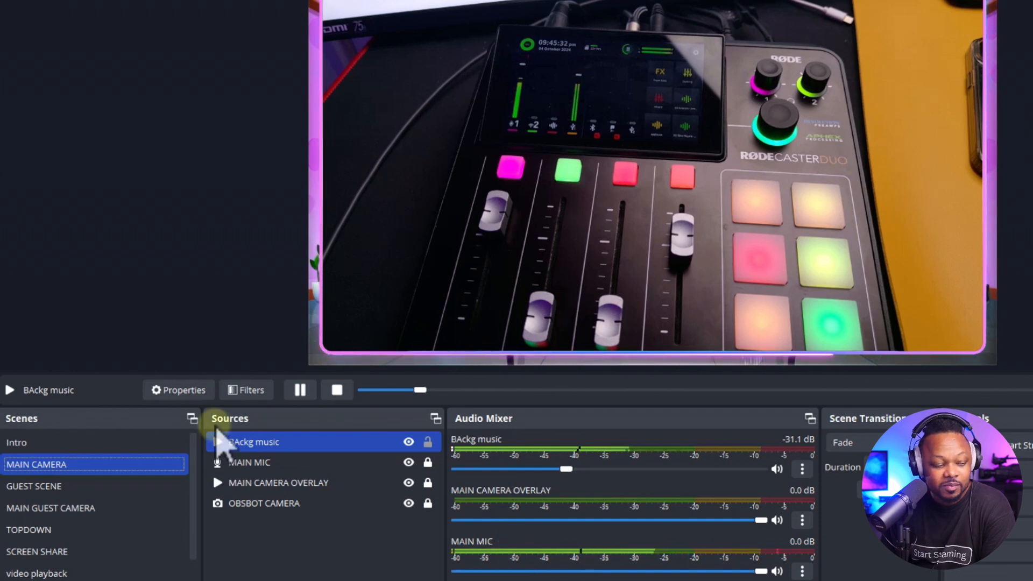
click(175, 468)
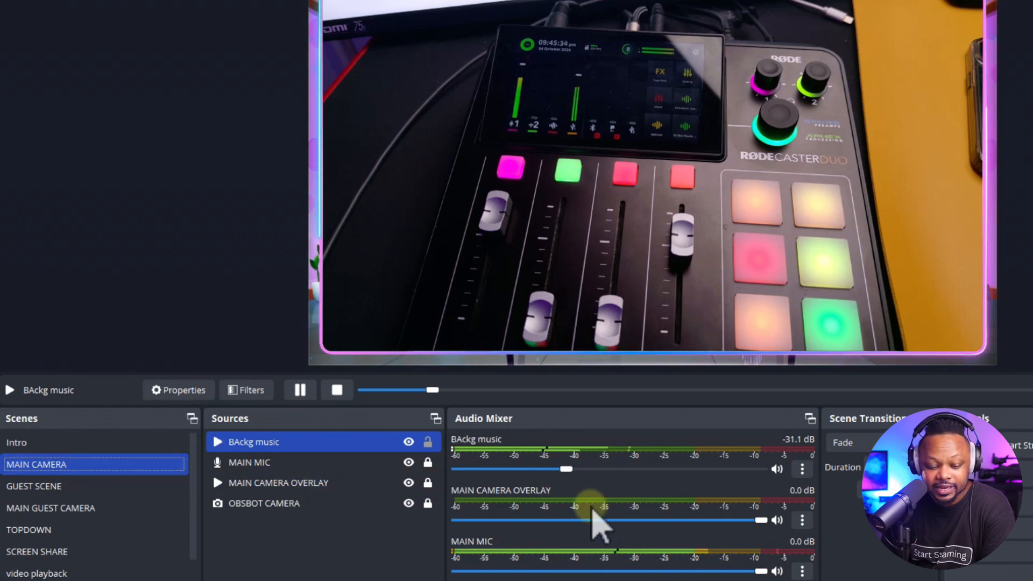
click(52, 508)
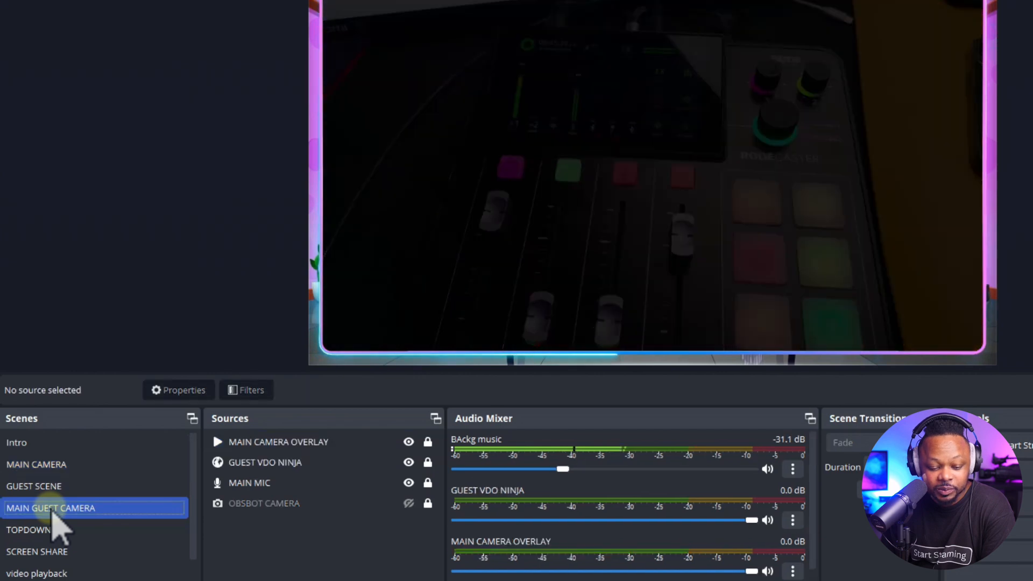
click(81, 508)
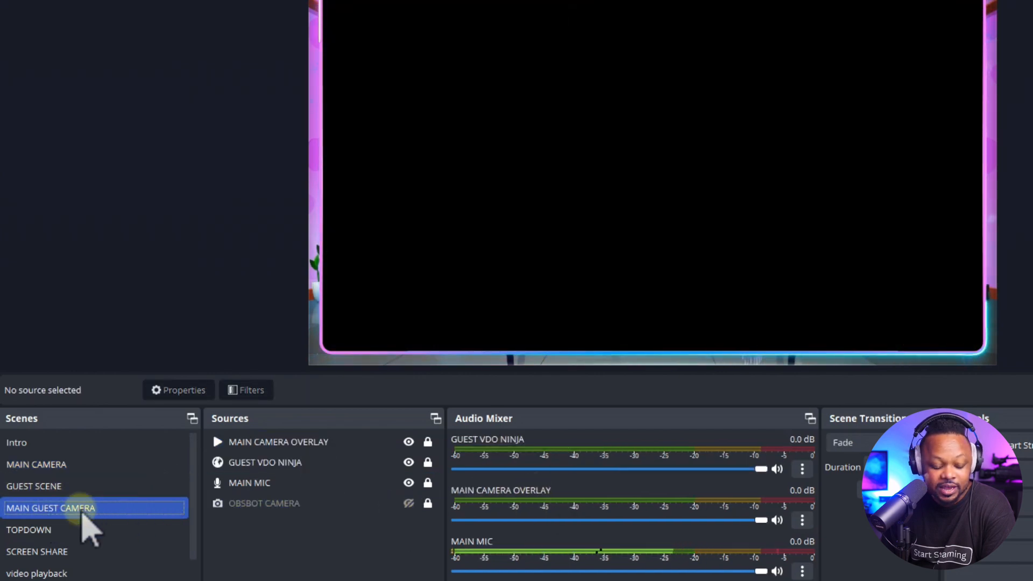
click(170, 553)
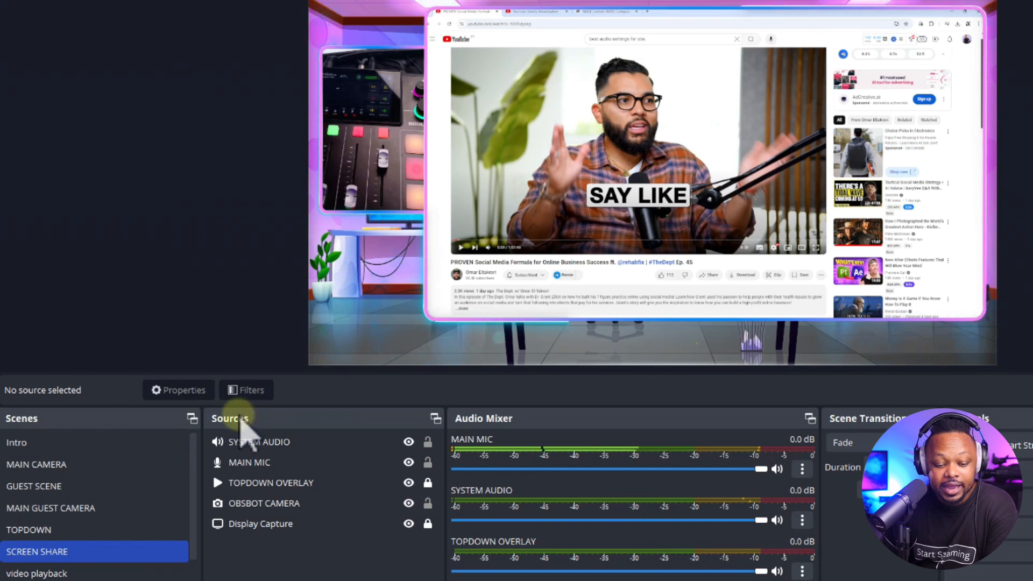
Copy the SYSTEM AUDIO source from the SCREEN SHARE scene and paste it as a reference into the TOPDOWN scene
click(277, 443)
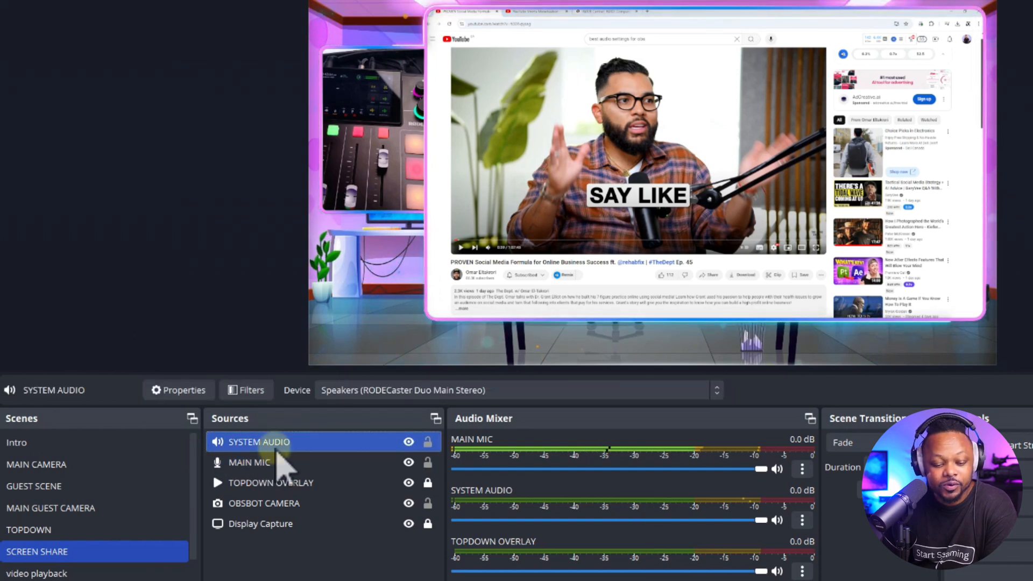
right_click(278, 443)
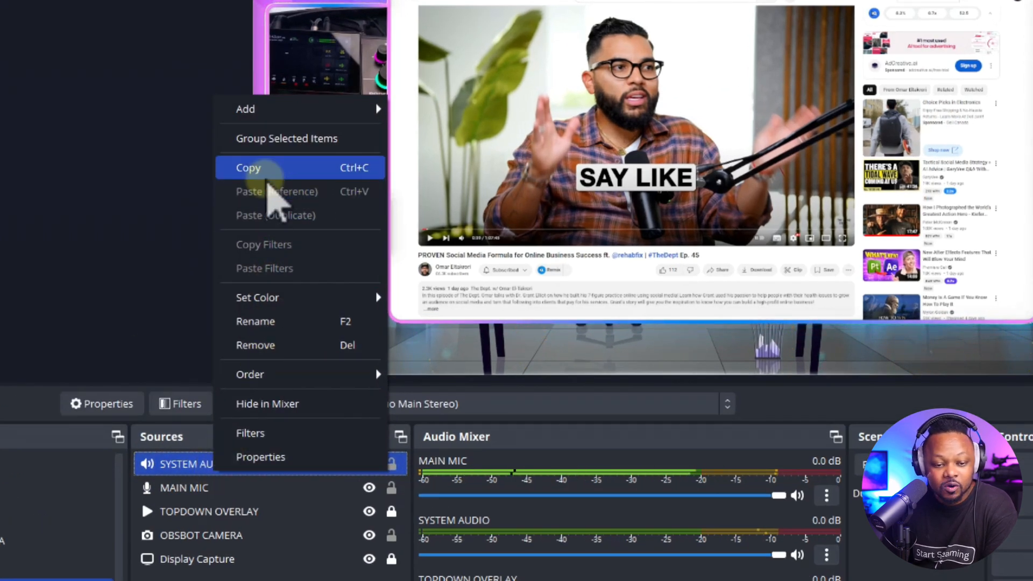
click(267, 173)
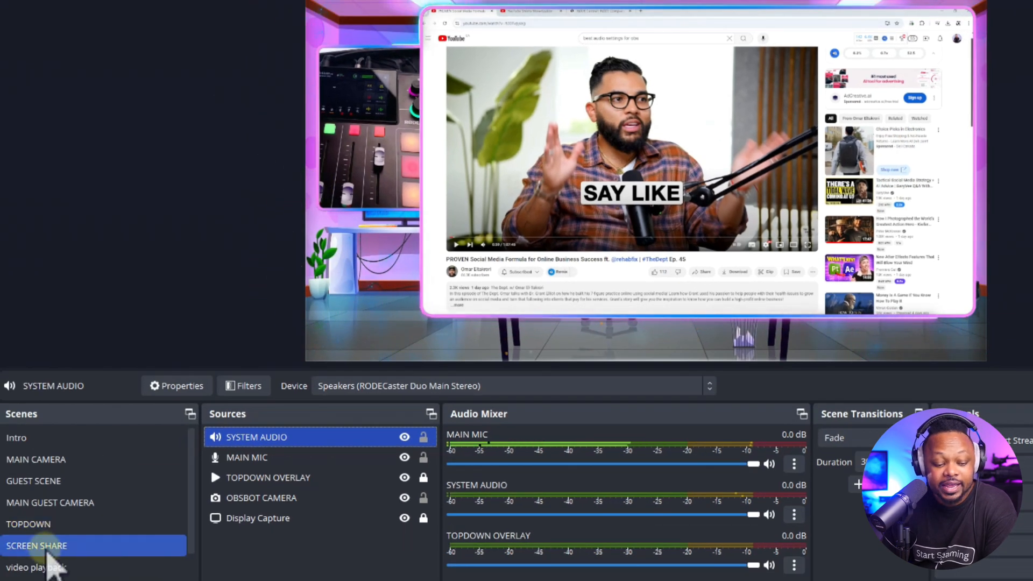
click(57, 525)
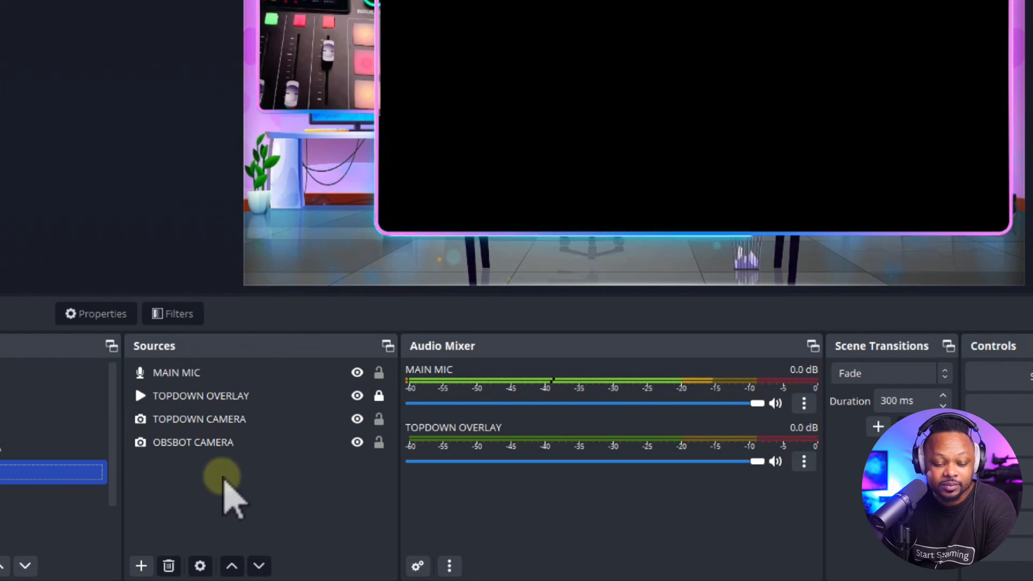
right_click(224, 479)
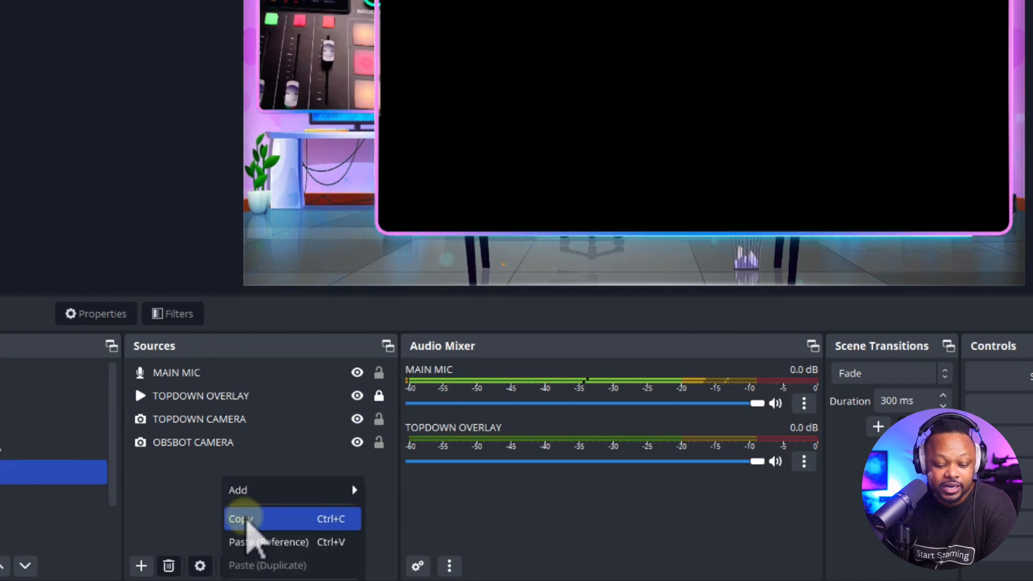
click(255, 543)
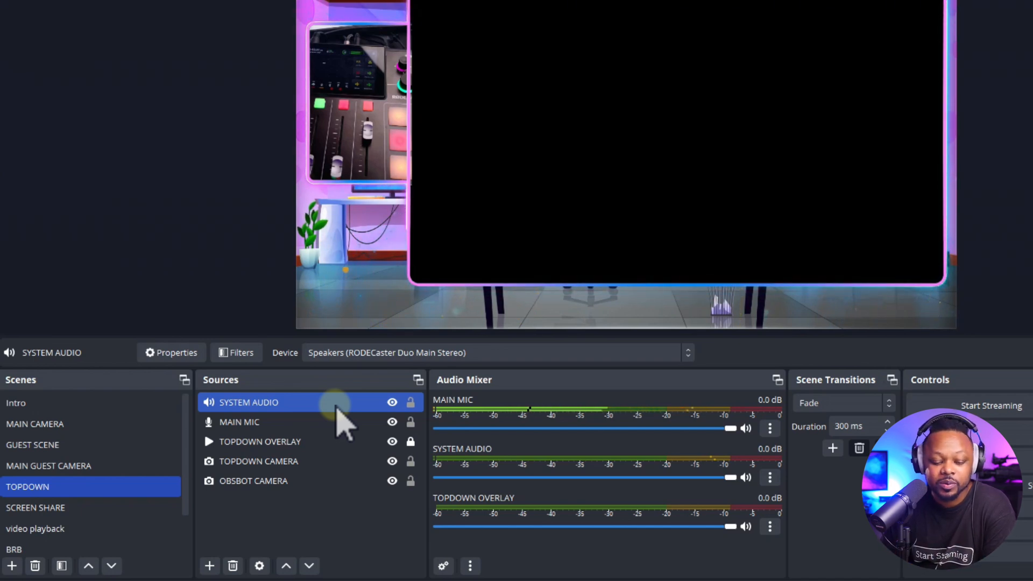
Remove the pasted SYSTEM AUDIO source from the TOPDOWN scene and confirm the removal
click(233, 566)
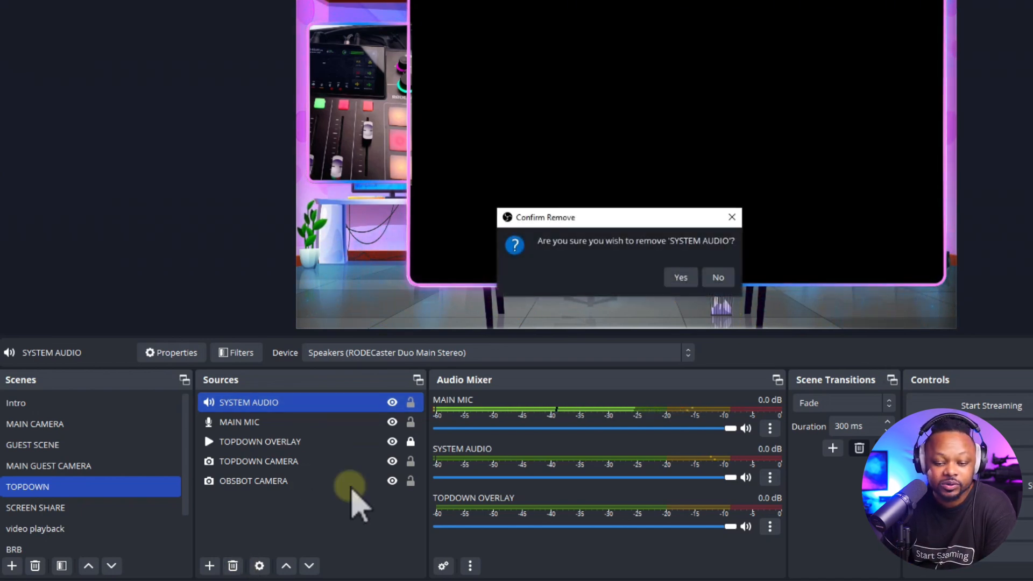
click(673, 288)
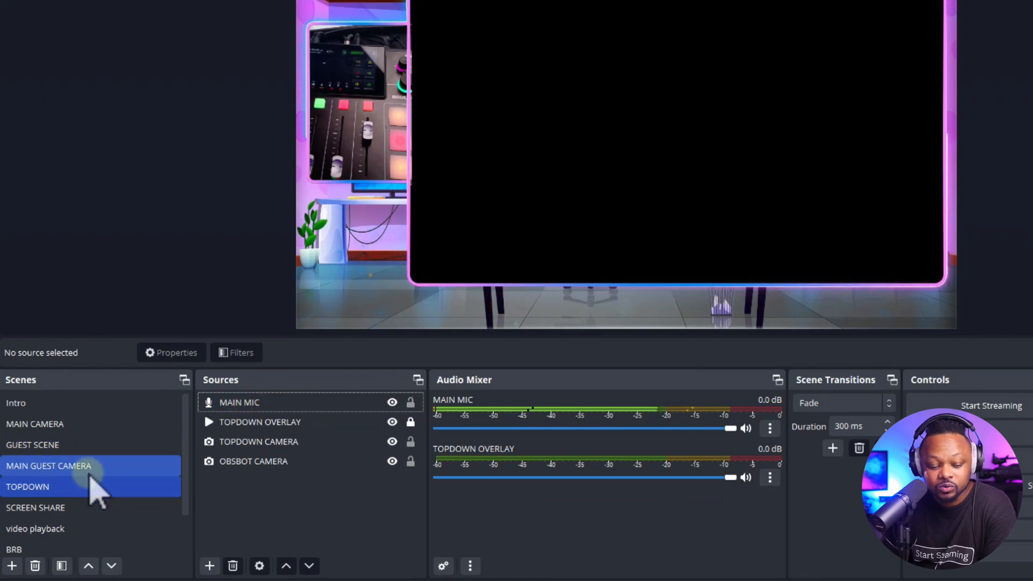
Add a new Audio Output Capture source with its default name to the SCREEN SHARE scene
click(44, 508)
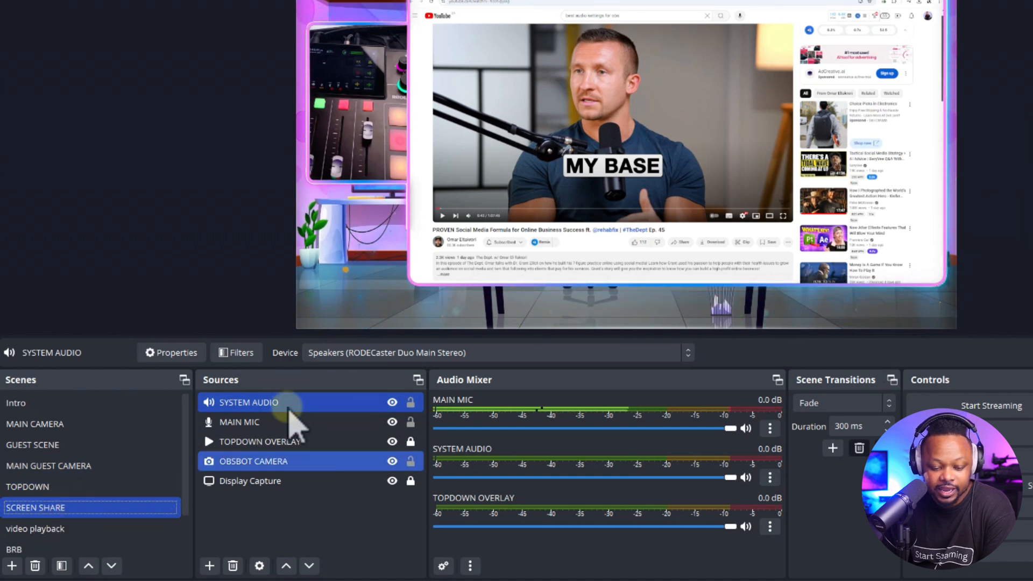
click(269, 519)
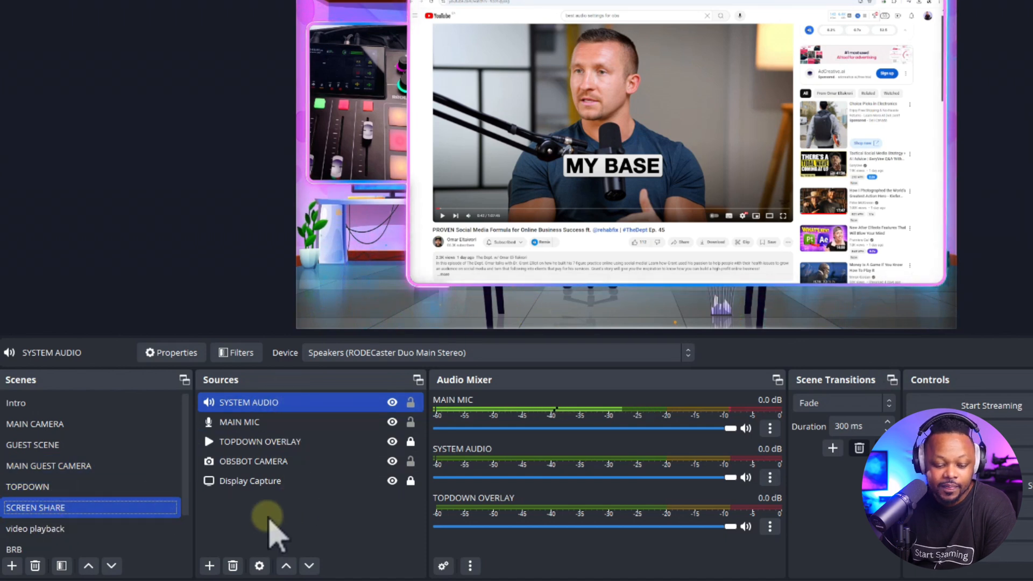
click(211, 563)
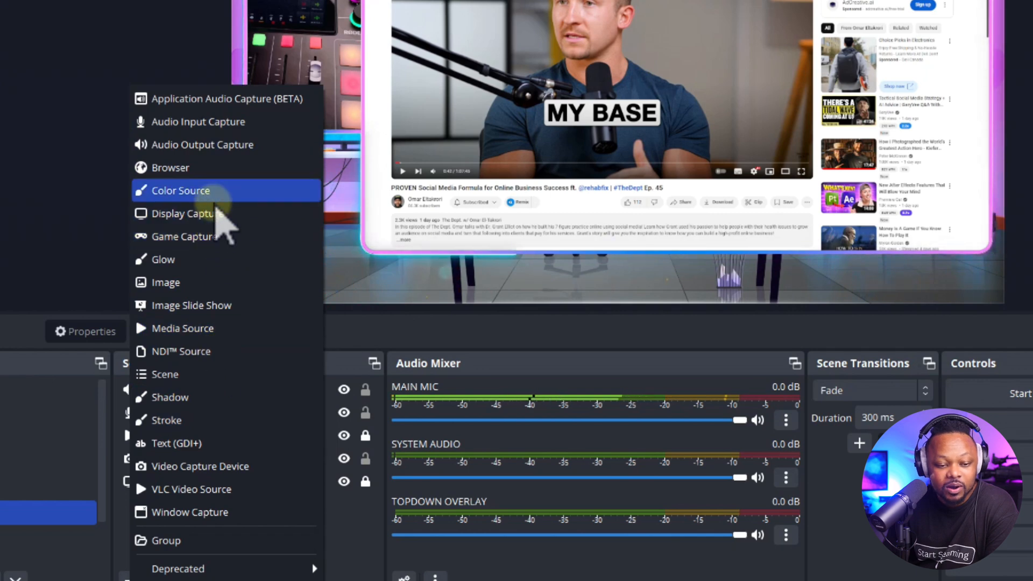
click(219, 152)
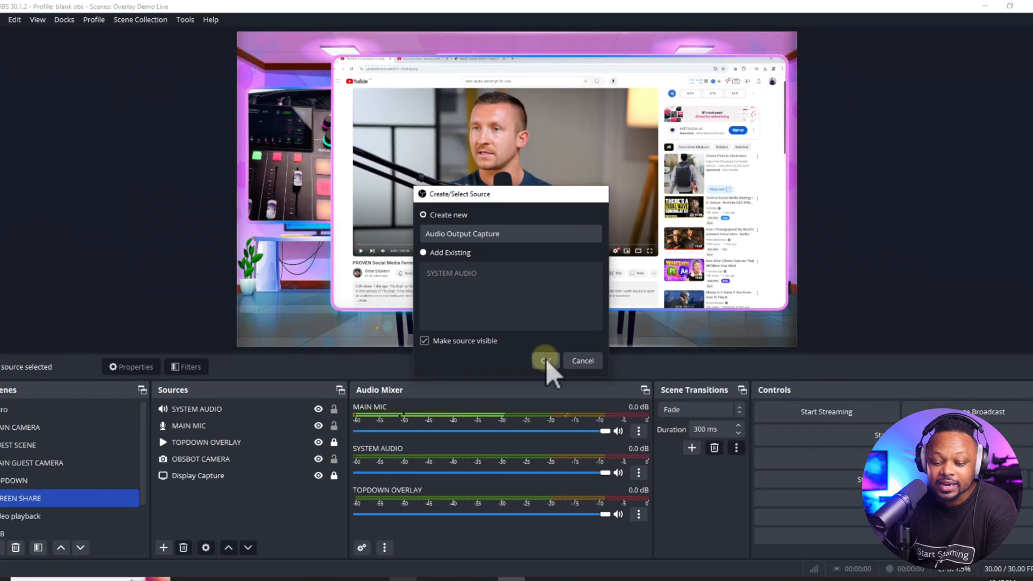
click(562, 385)
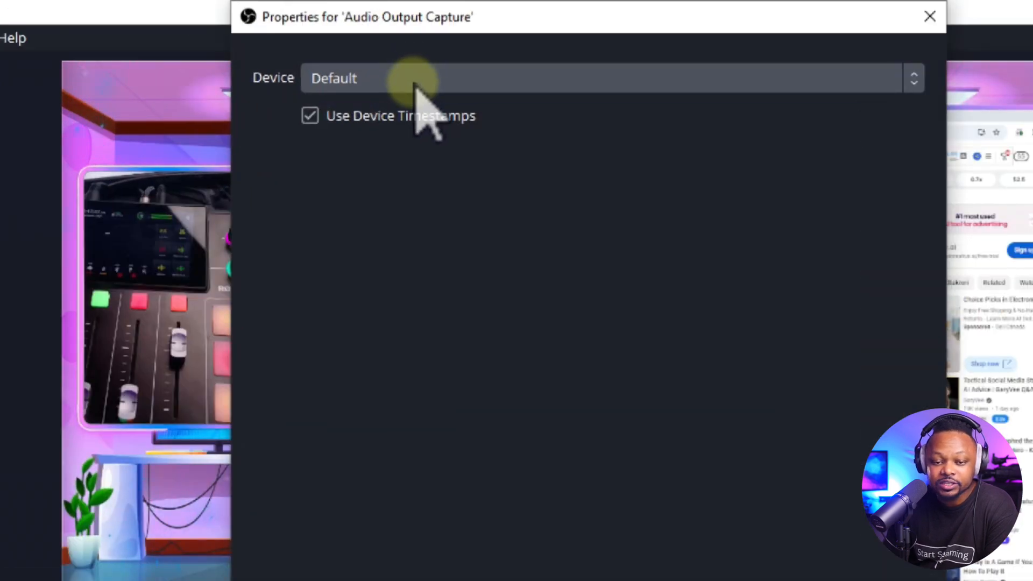
click(417, 69)
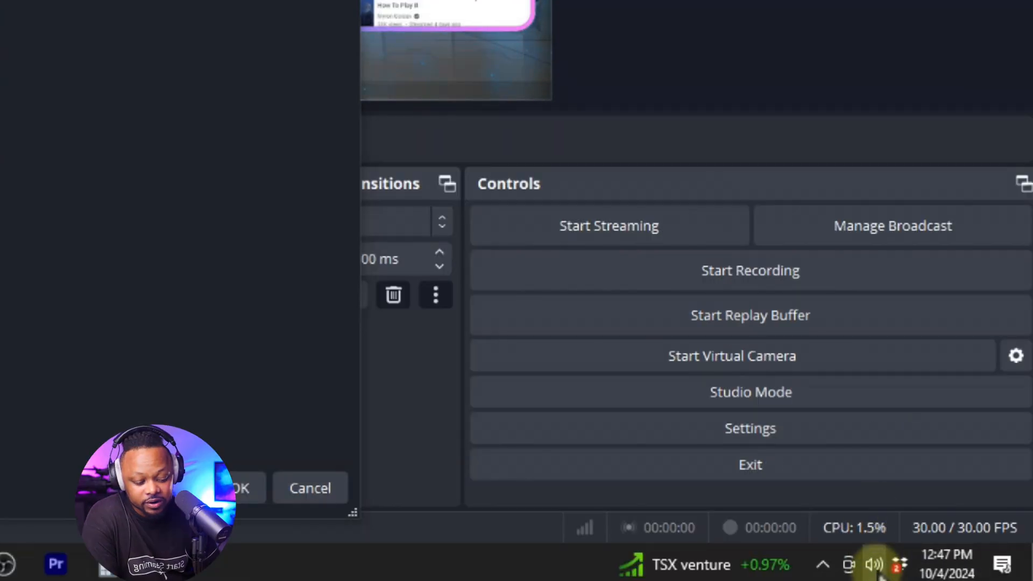
click(879, 574)
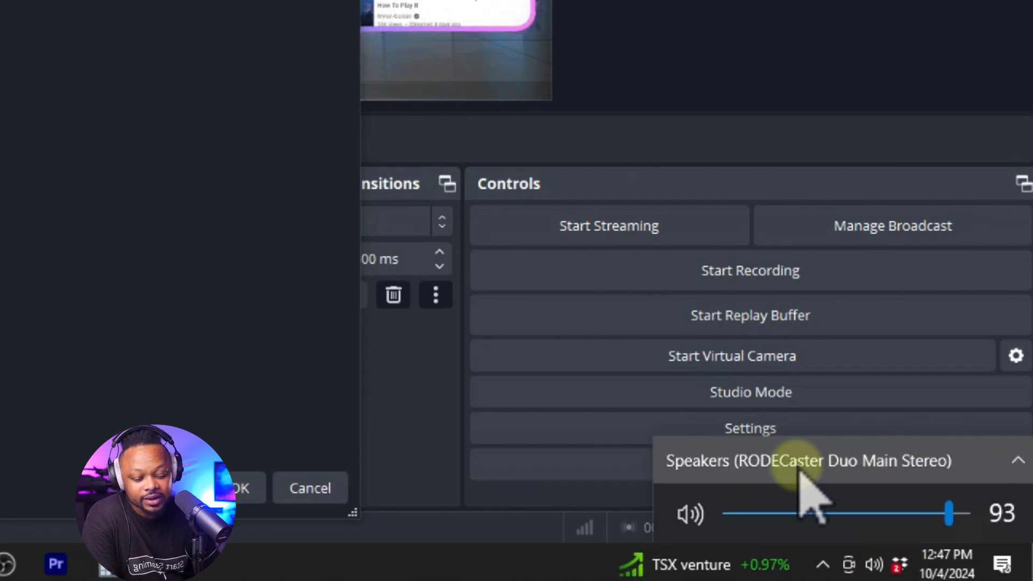
click(872, 562)
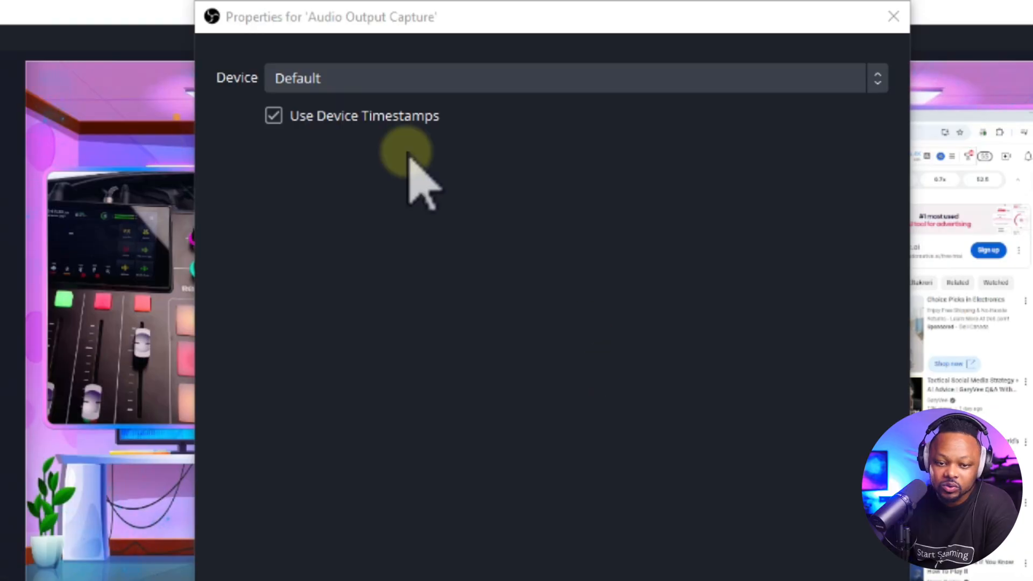
click(347, 79)
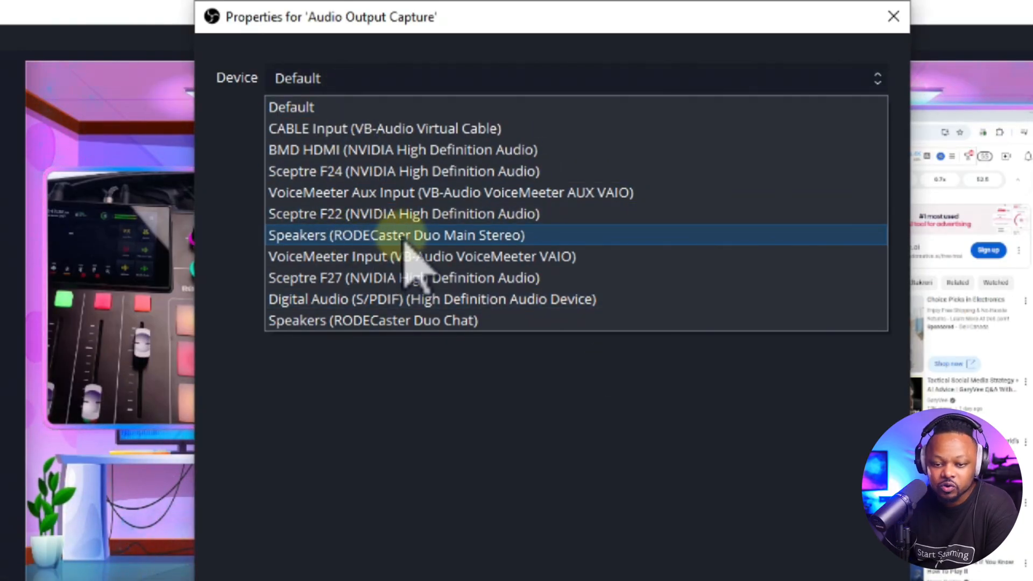
click(485, 235)
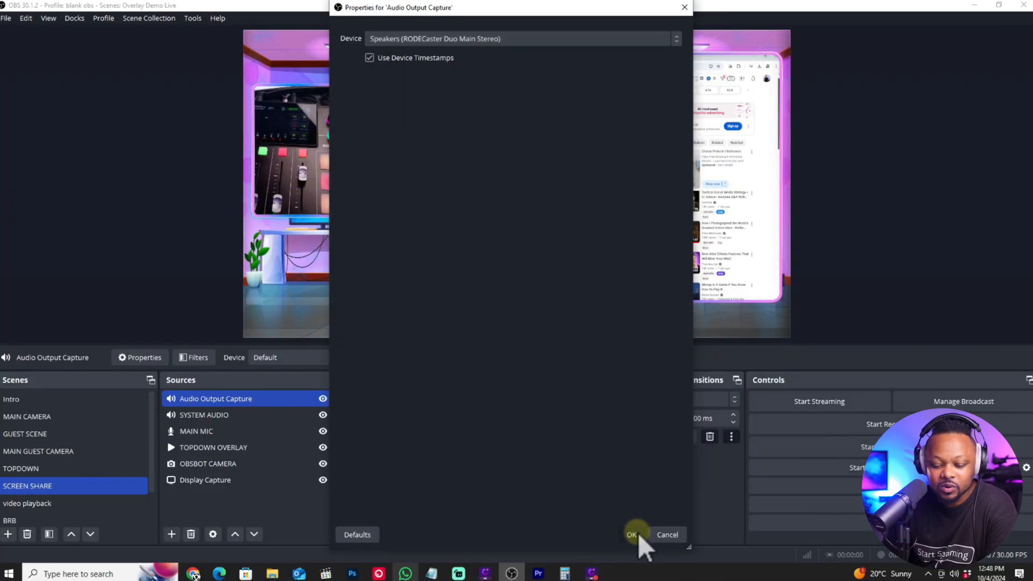
click(632, 534)
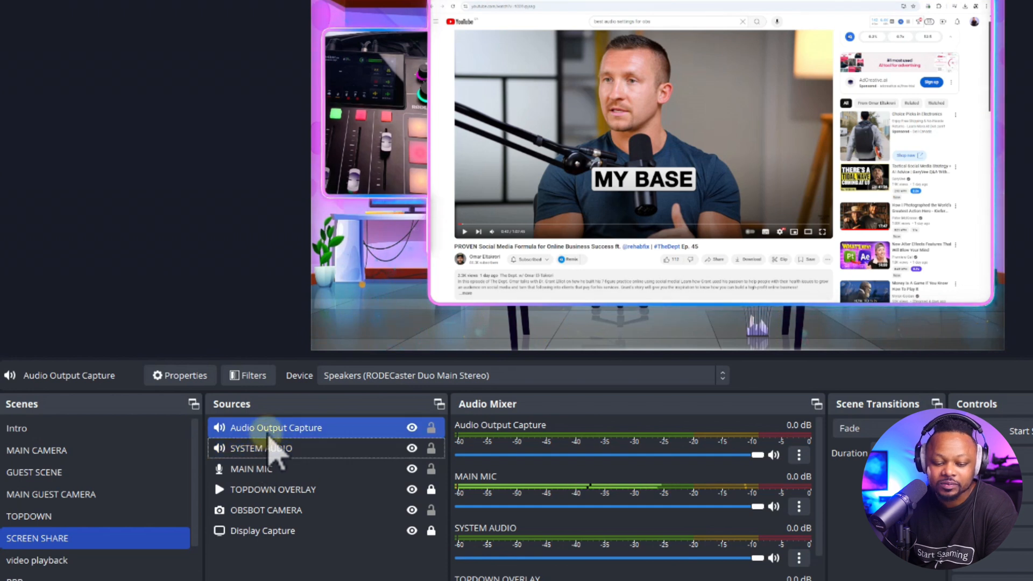
Remove the duplicate Audio Output Capture source from the SCREEN SHARE scene, and select SYSTEM AUDIO
ctrl+click(251, 450)
ctrl+click(273, 442)
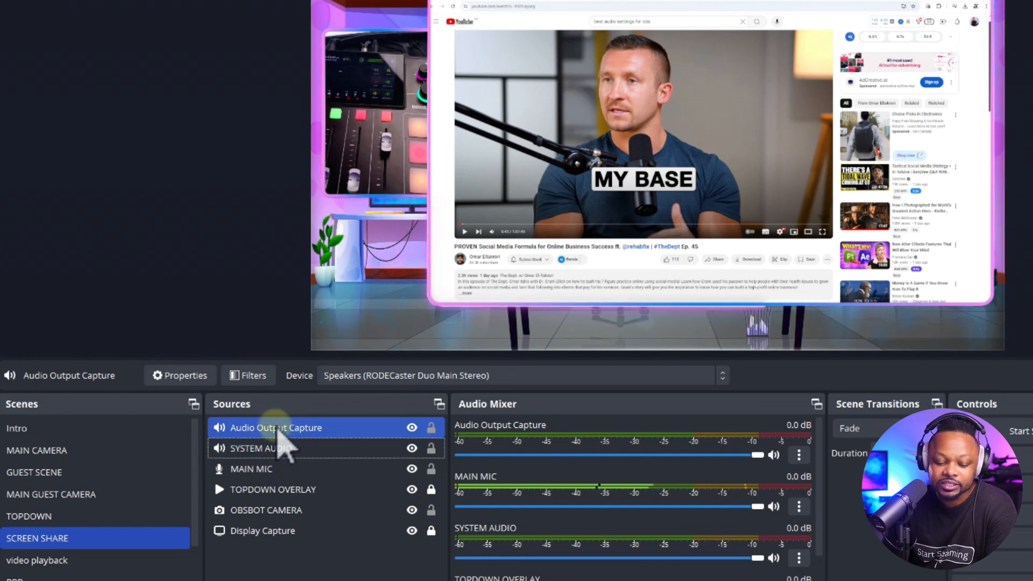
click(247, 544)
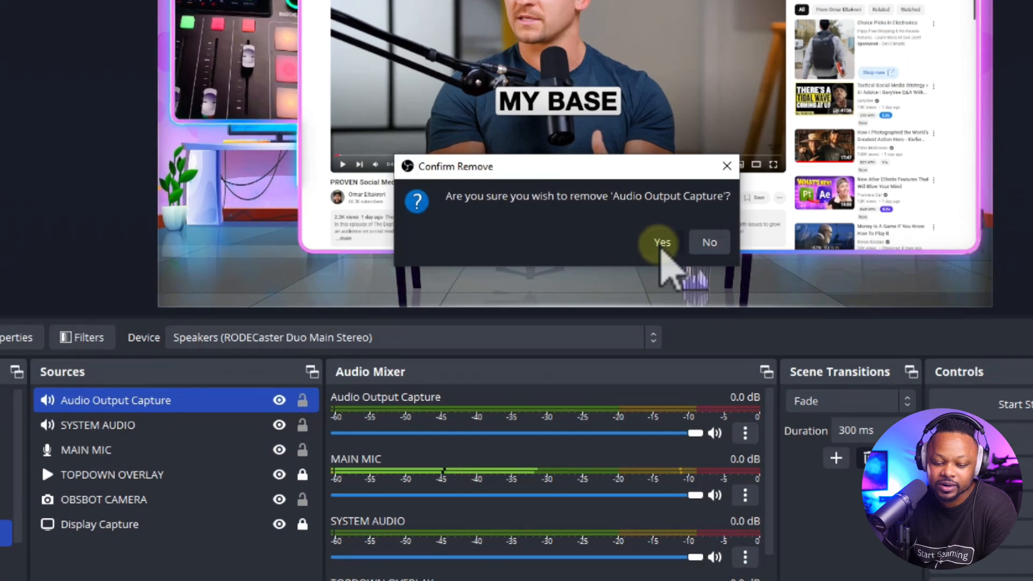
click(660, 245)
click(94, 424)
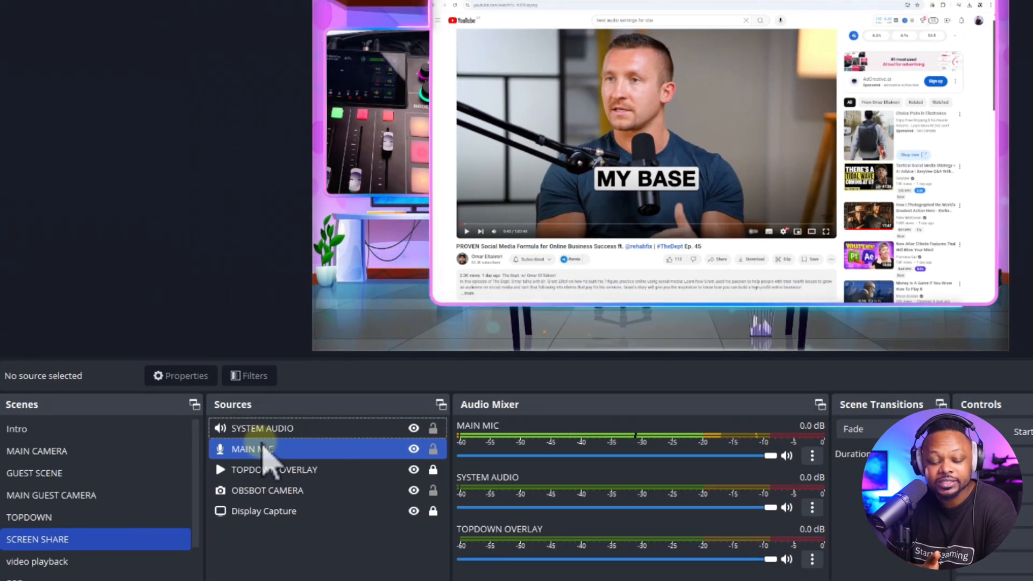
click(288, 428)
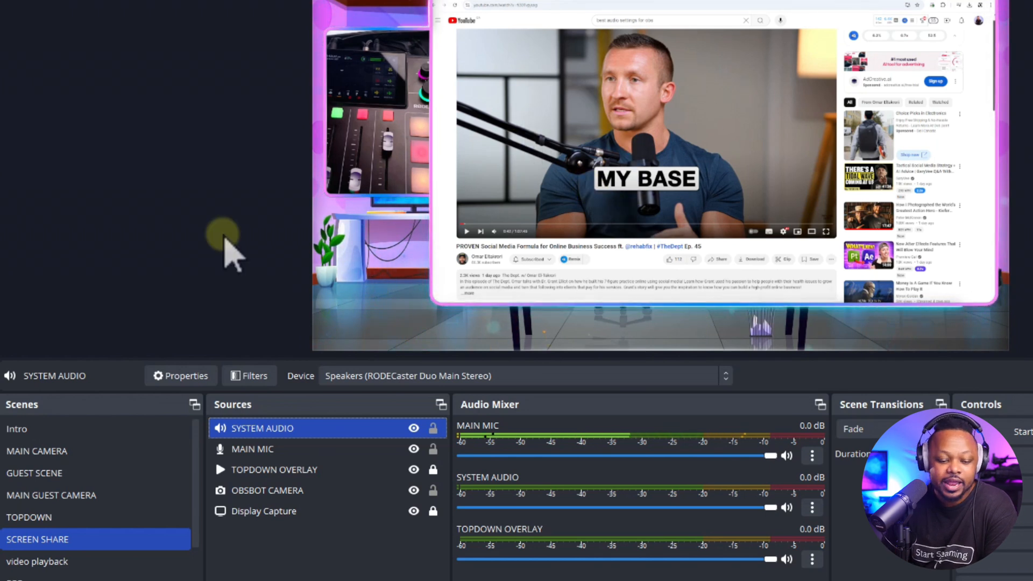
click(185, 450)
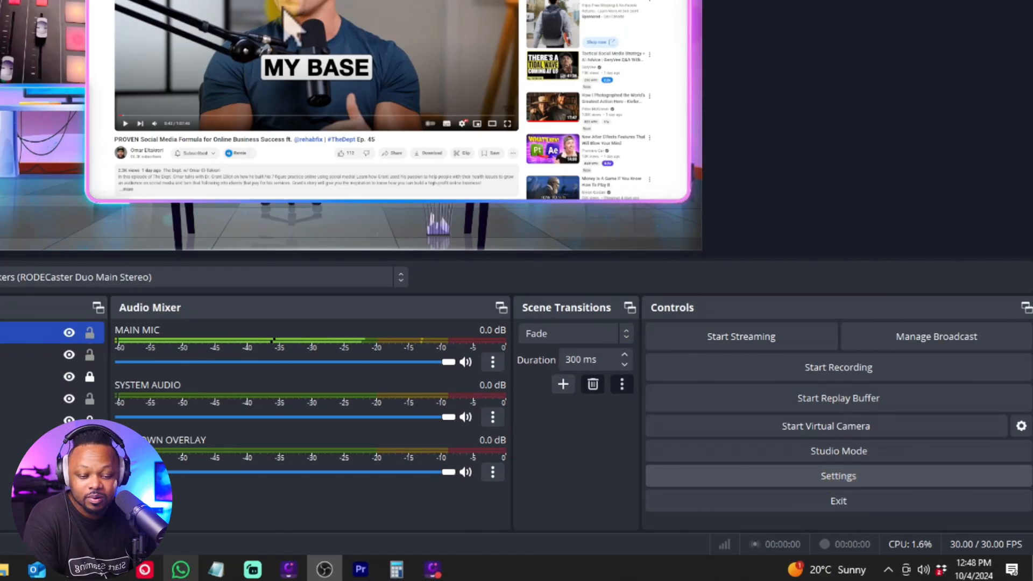
Examine the audio settings, including the global audio devices, the monitoring device and the per-source push-to-mute and push-to-talk options
click(838, 475)
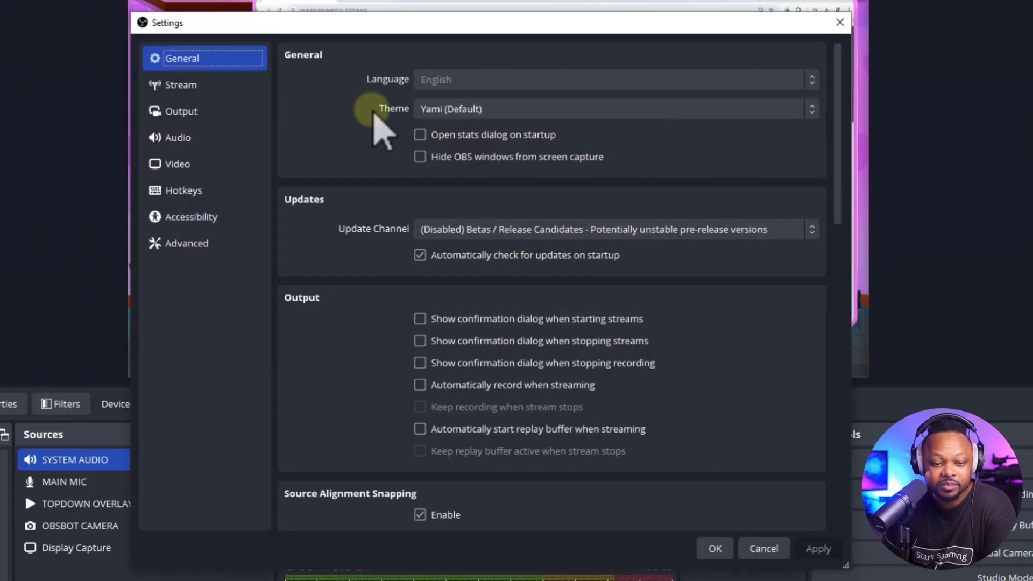
click(200, 141)
scroll(343, 428, down, 5)
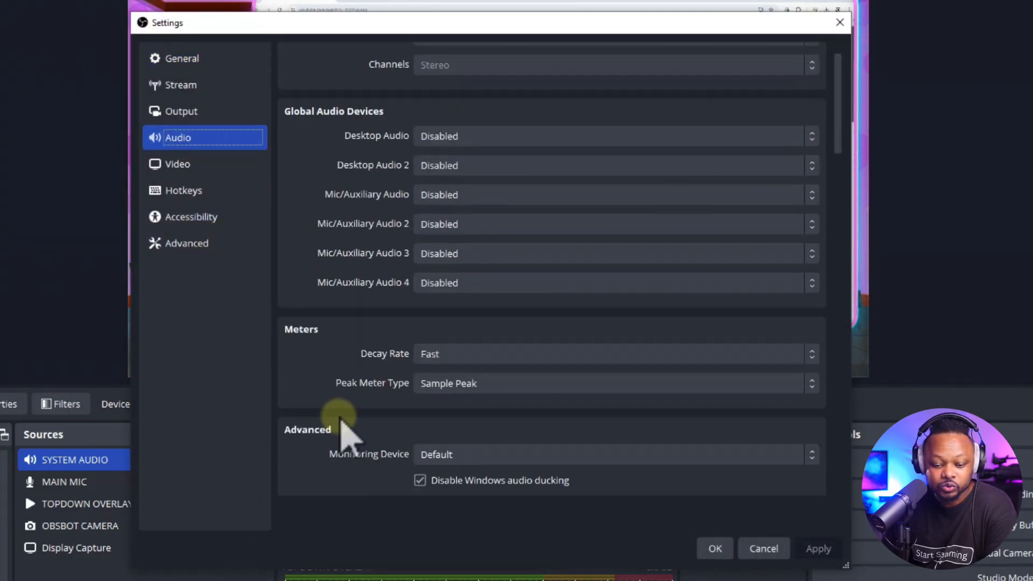
scroll(341, 419, down, 7)
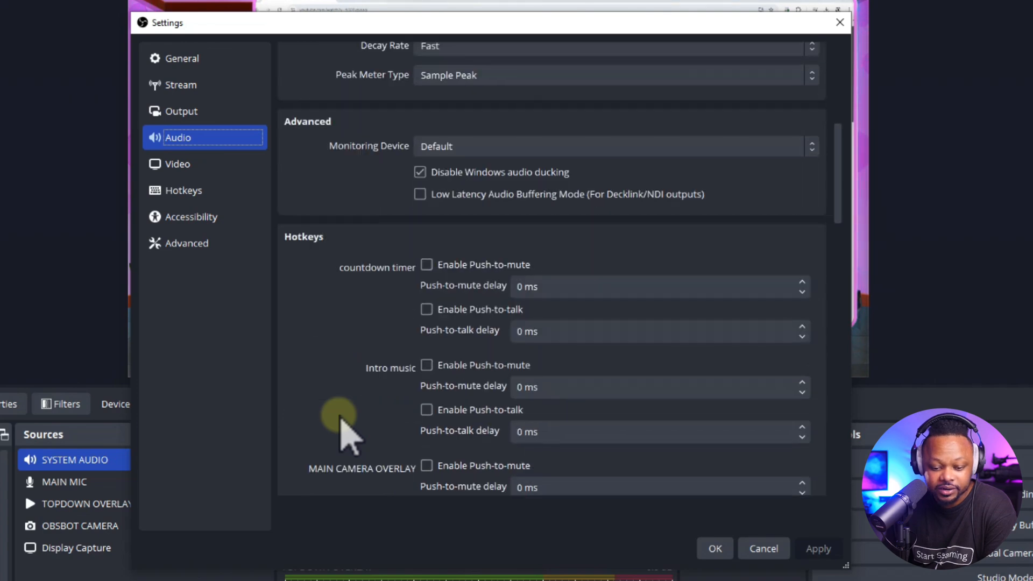
scroll(341, 419, down, 10)
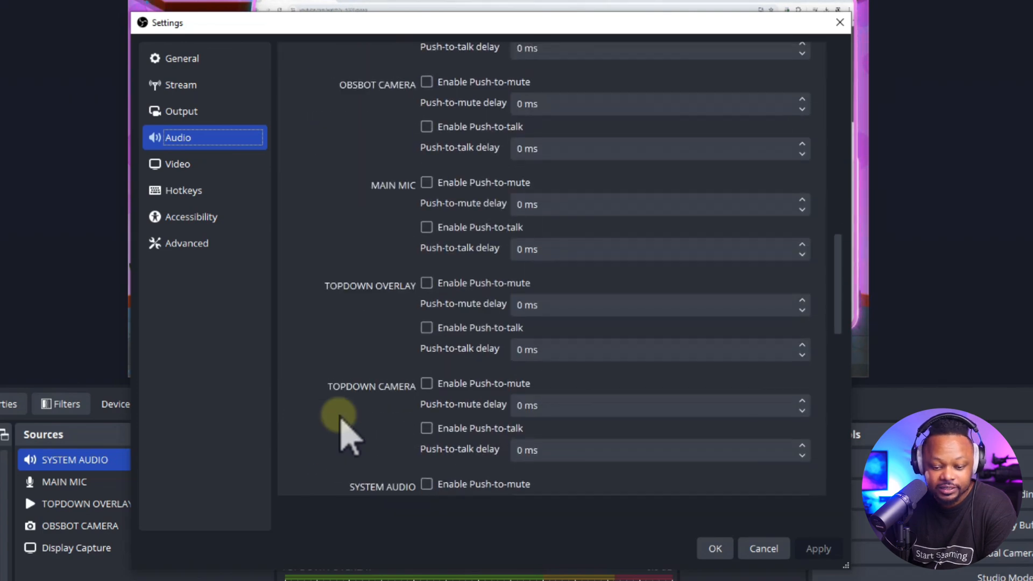
scroll(341, 419, down, 6)
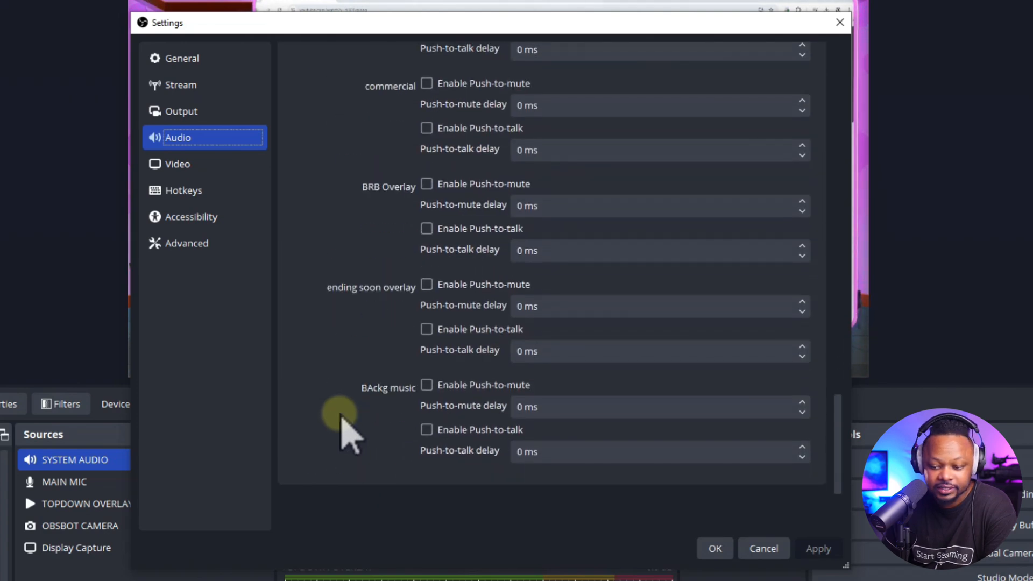
drag(843, 473, 857, 185)
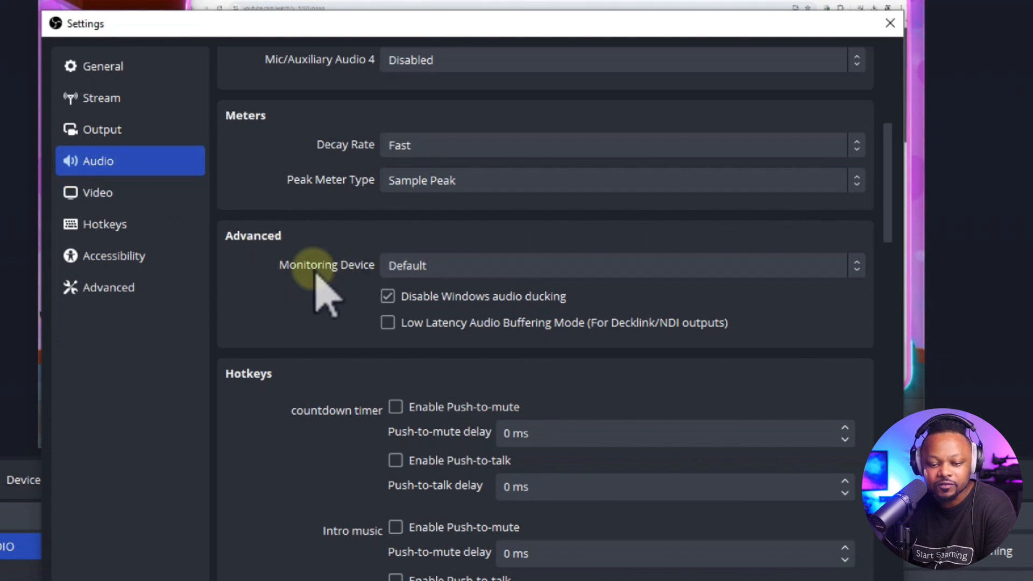
Review the available monitoring devices while keeping Default, check the current Windows playback device, and close the settings
click(422, 267)
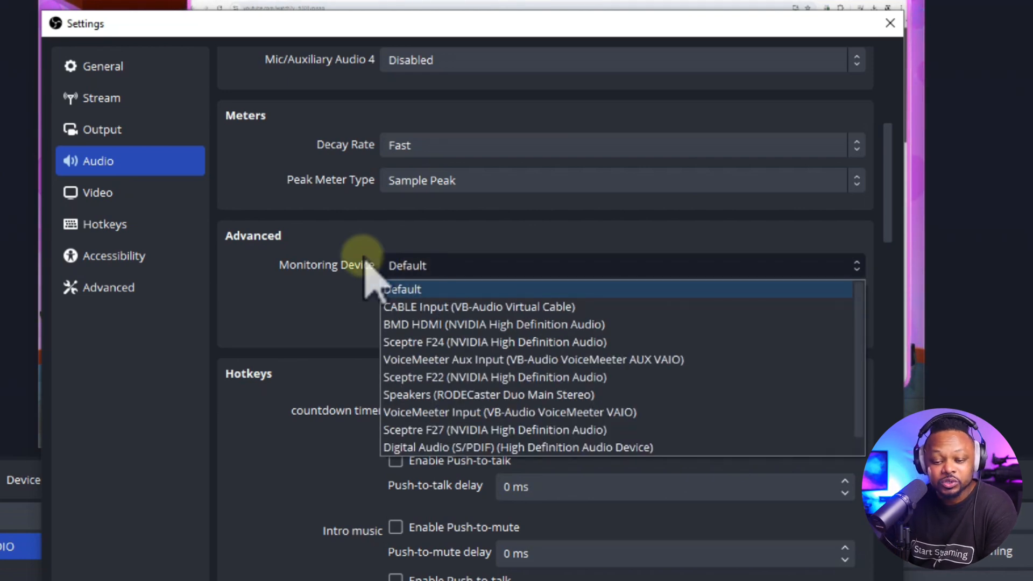
click(344, 249)
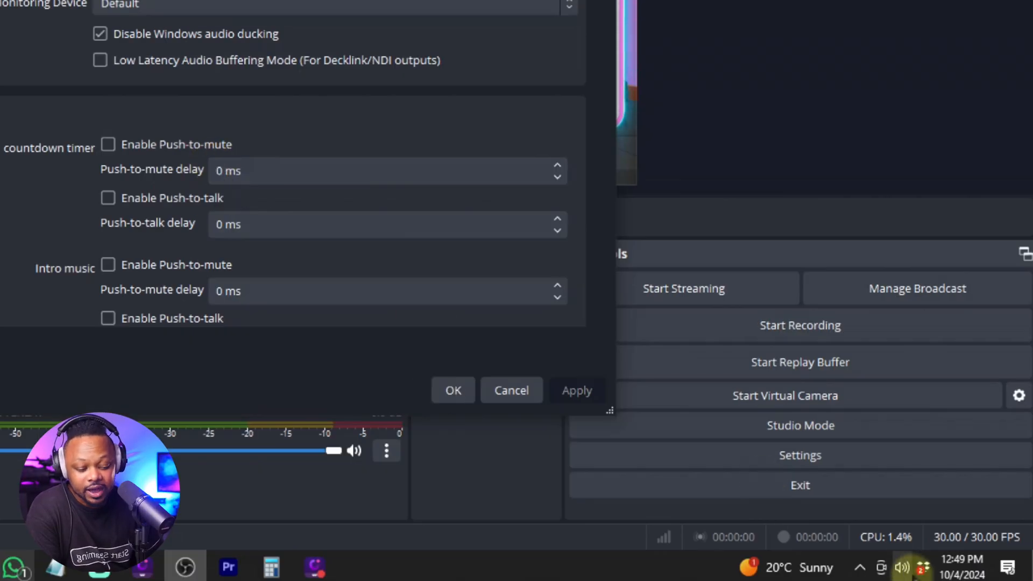
click(904, 568)
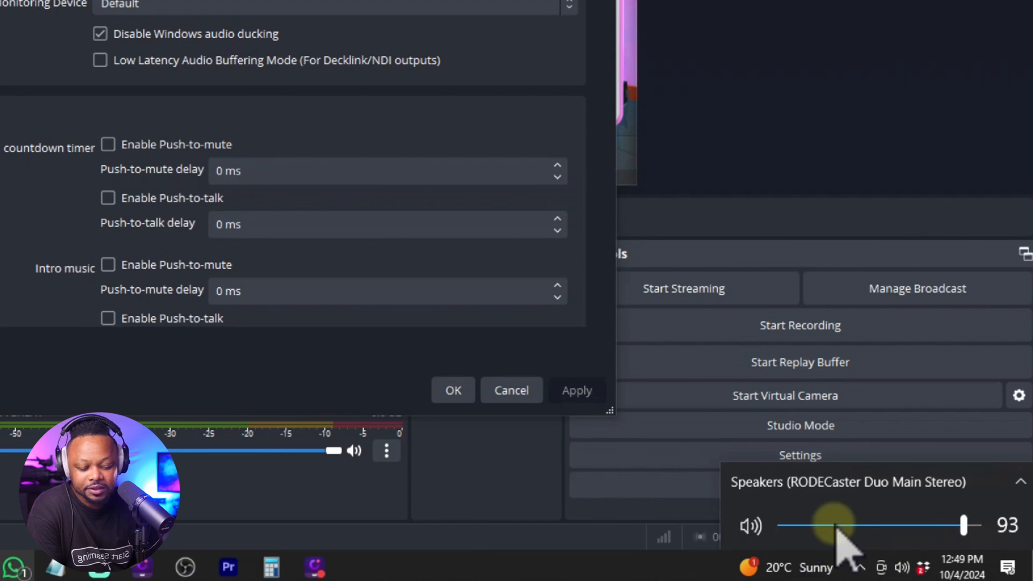
click(903, 568)
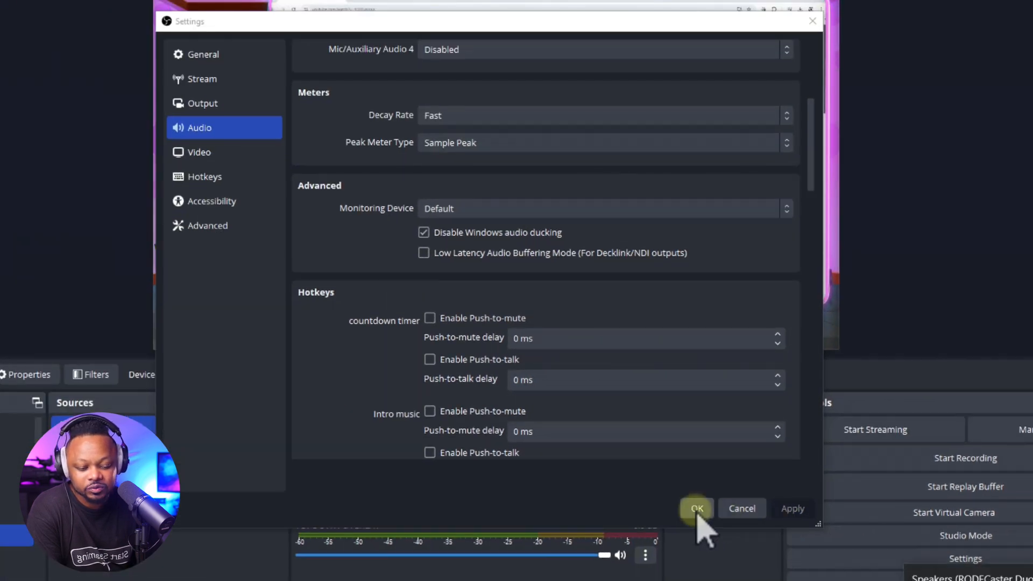
click(696, 510)
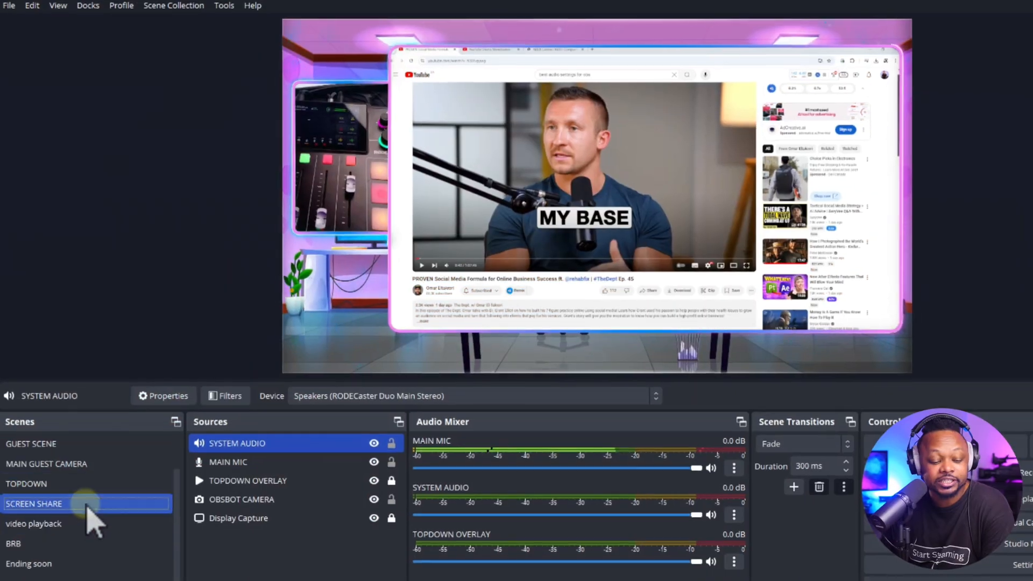
Switch to the video playback scene and mute the commercial source in the audio mixer
click(36, 524)
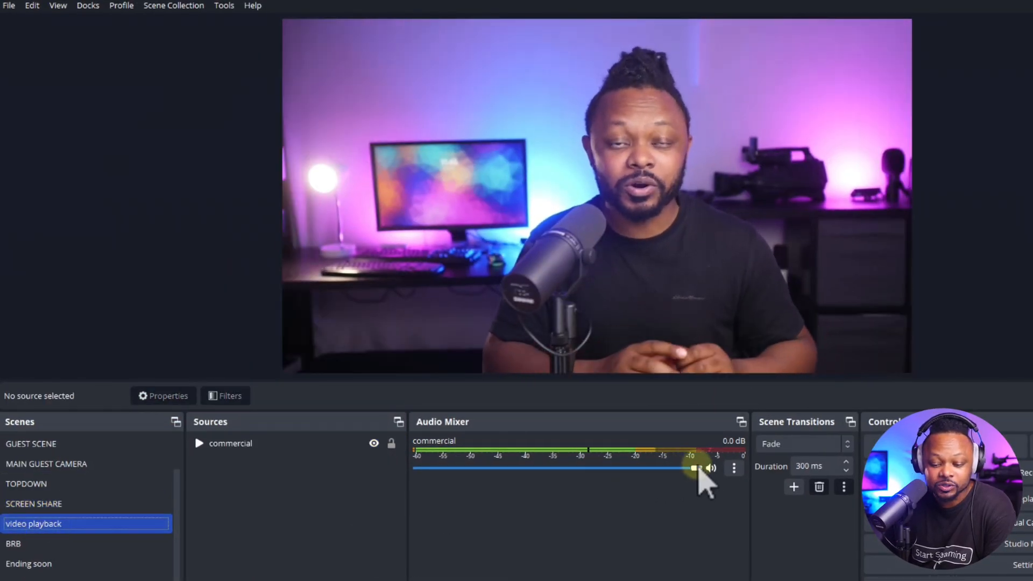
click(710, 468)
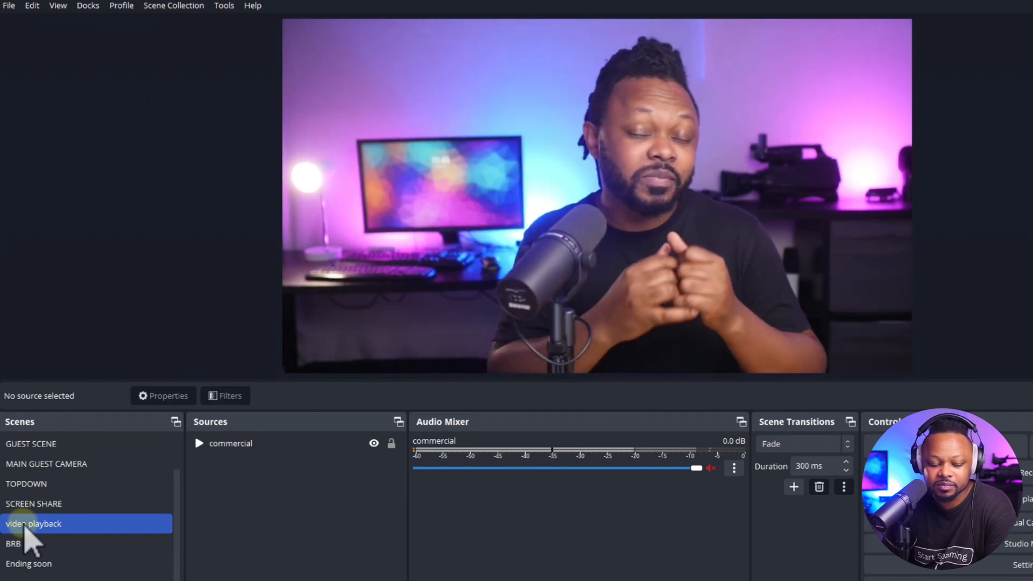
click(228, 445)
click(363, 467)
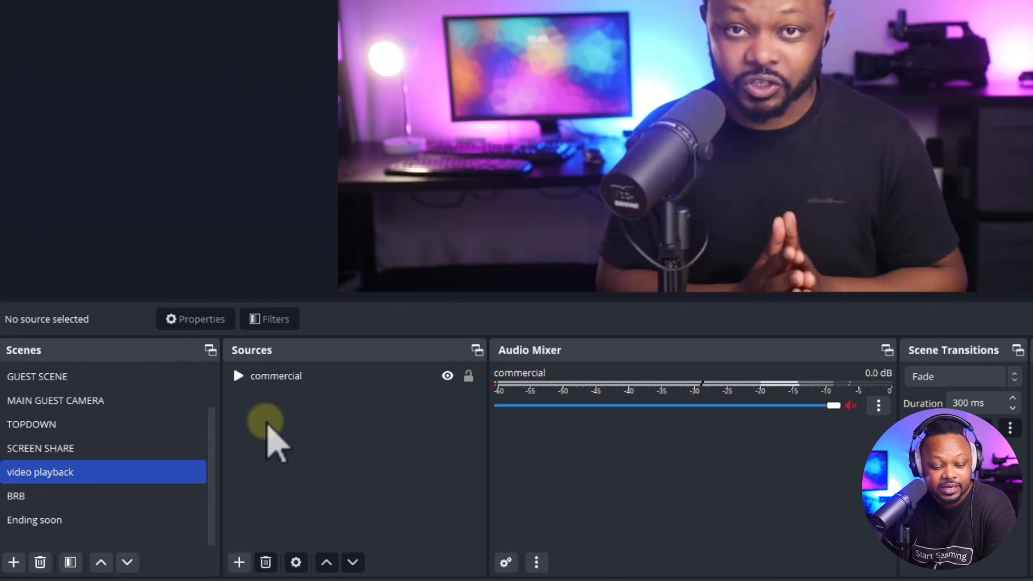
Add a new Media Source with its default name to the video playback scene, and browse for a local file without choosing one
click(239, 562)
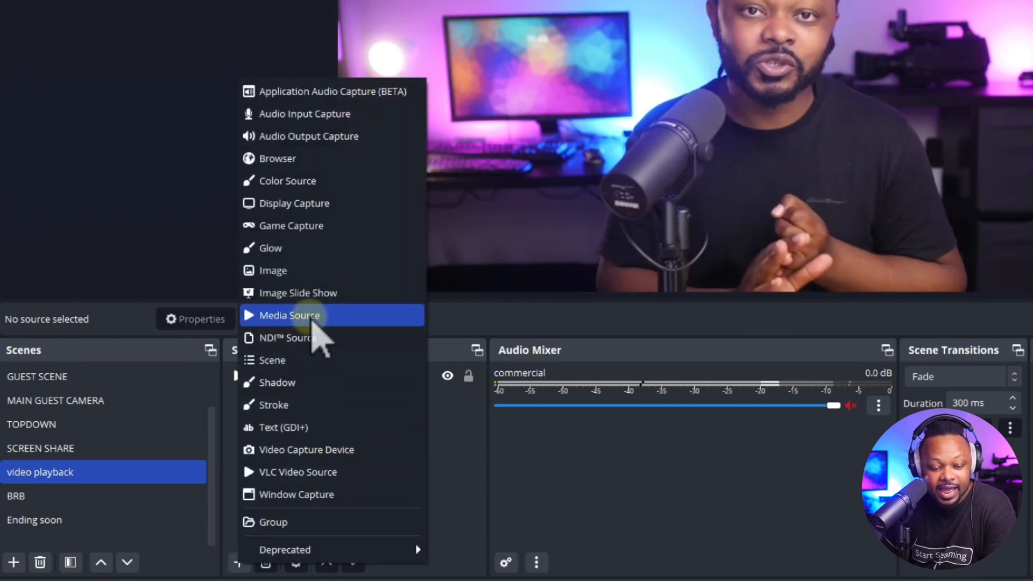
click(318, 321)
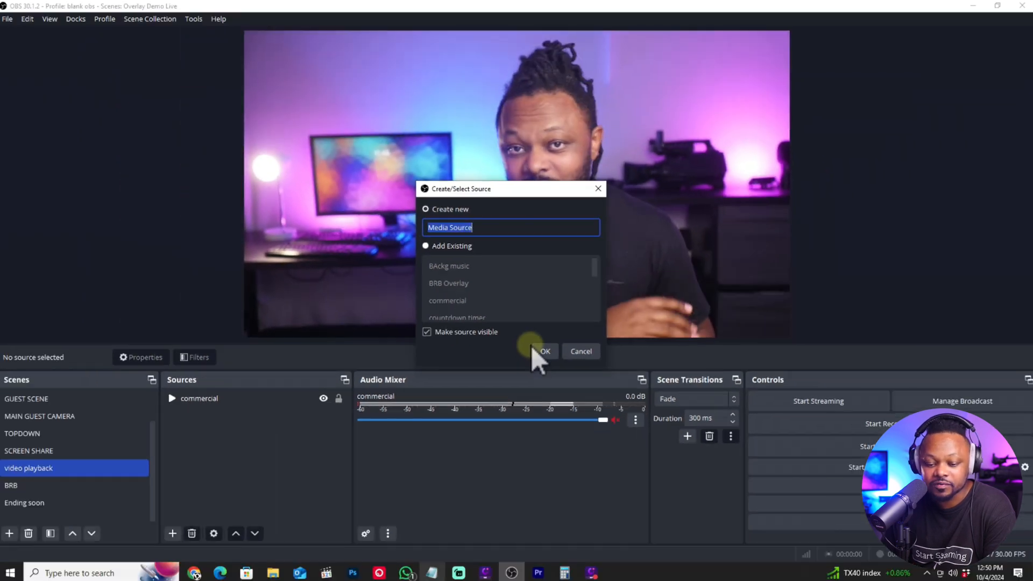
click(561, 348)
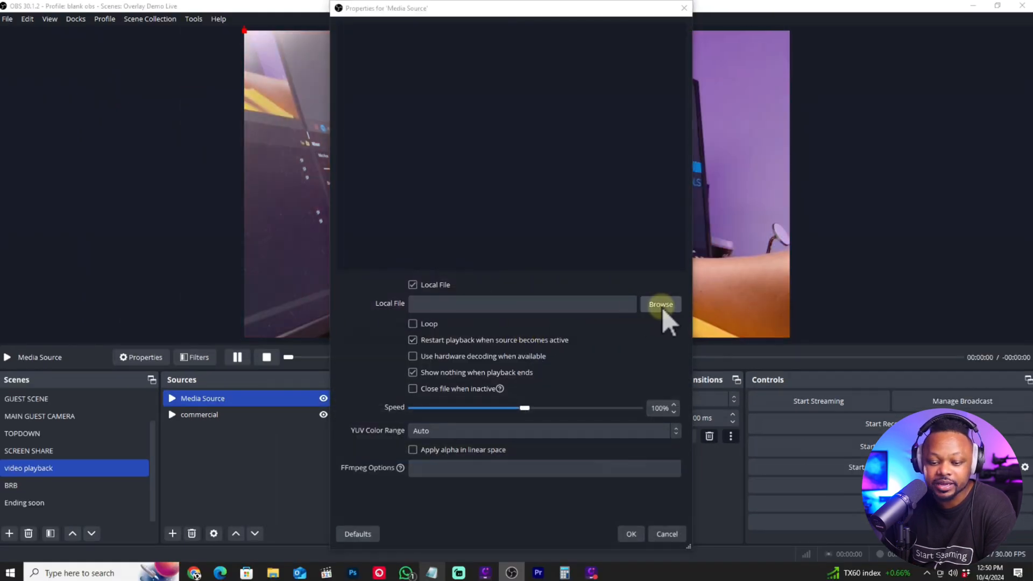
click(661, 305)
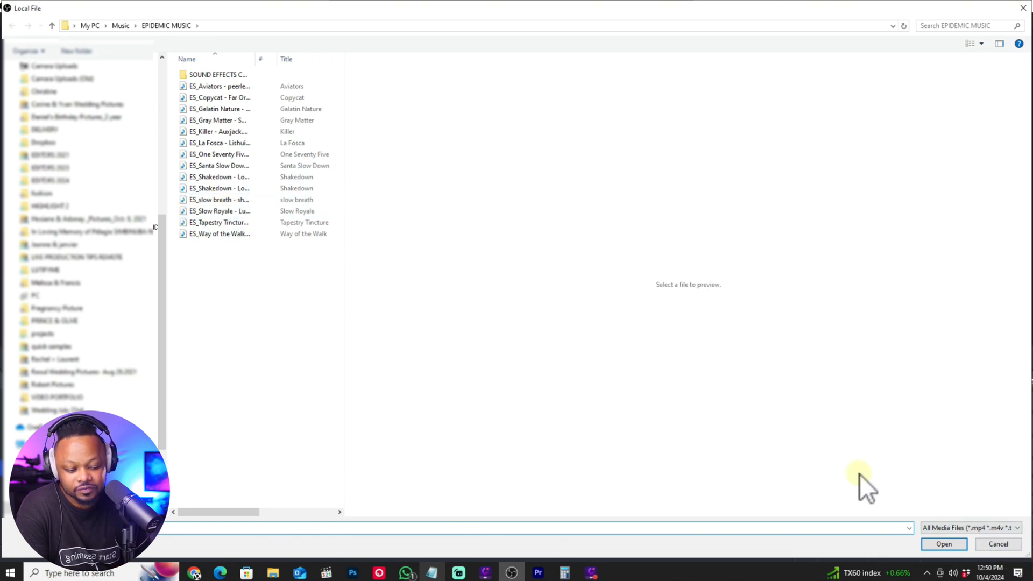
click(998, 544)
click(667, 533)
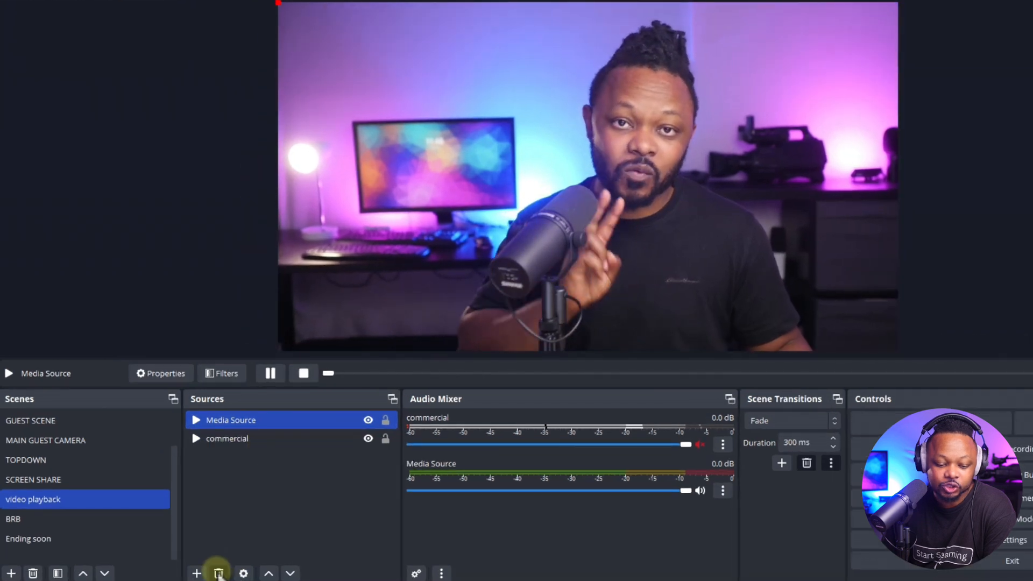
Remove the empty Media Source from the video playback scene and confirm the removal
click(218, 571)
click(632, 302)
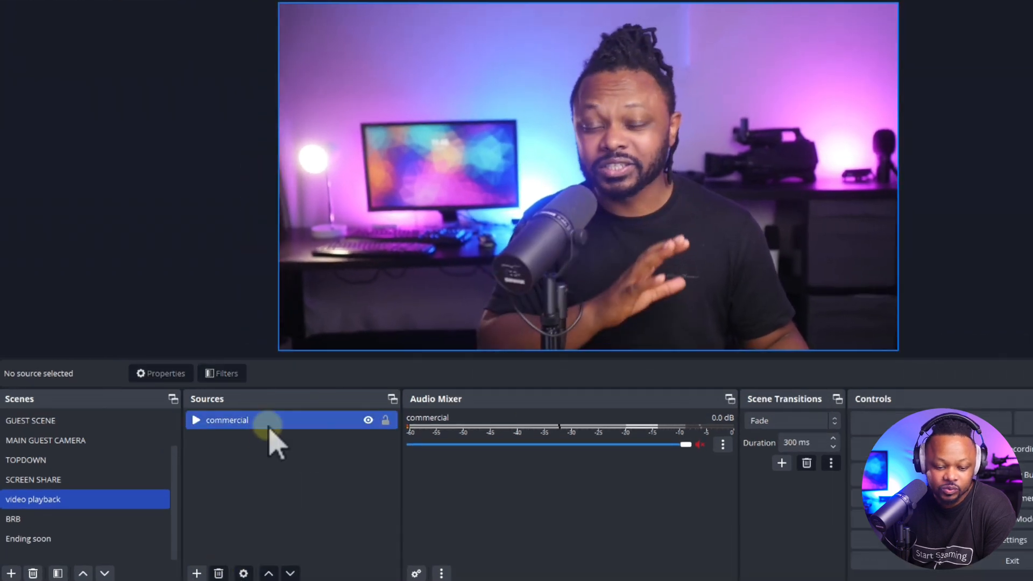
Select the commercial source, unmute its audio briefly, and mute it again
click(302, 420)
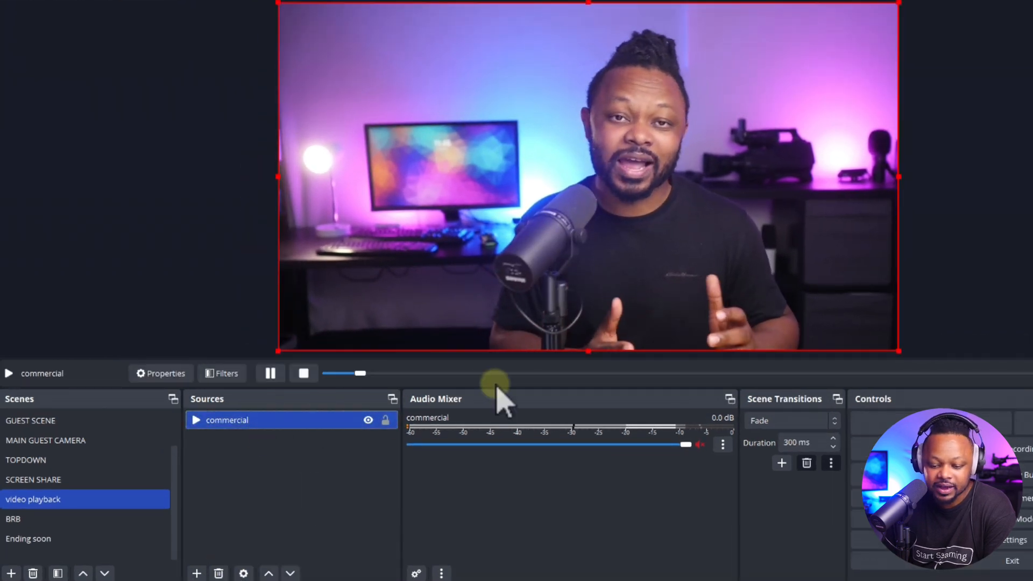
click(699, 444)
click(699, 444)
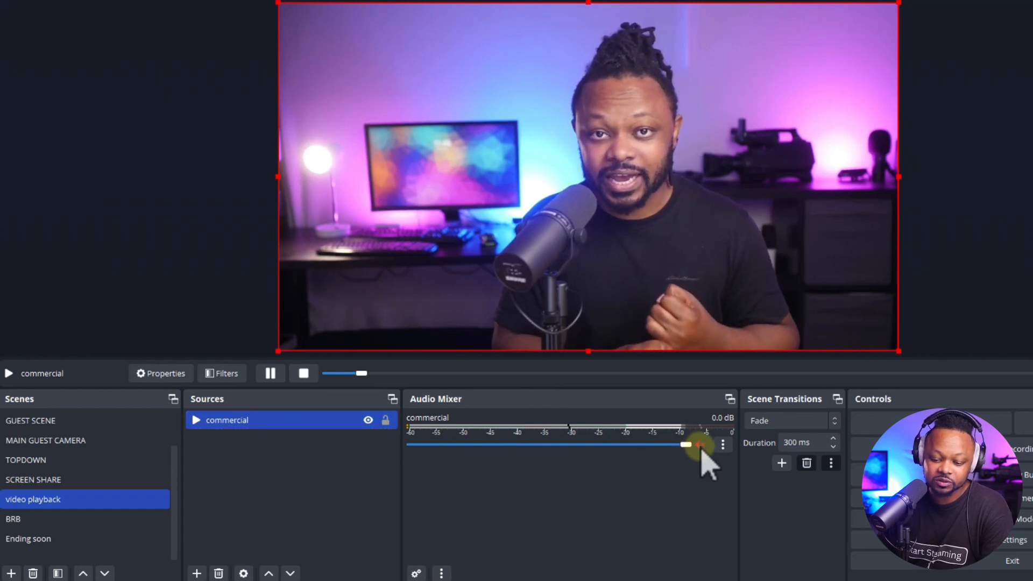